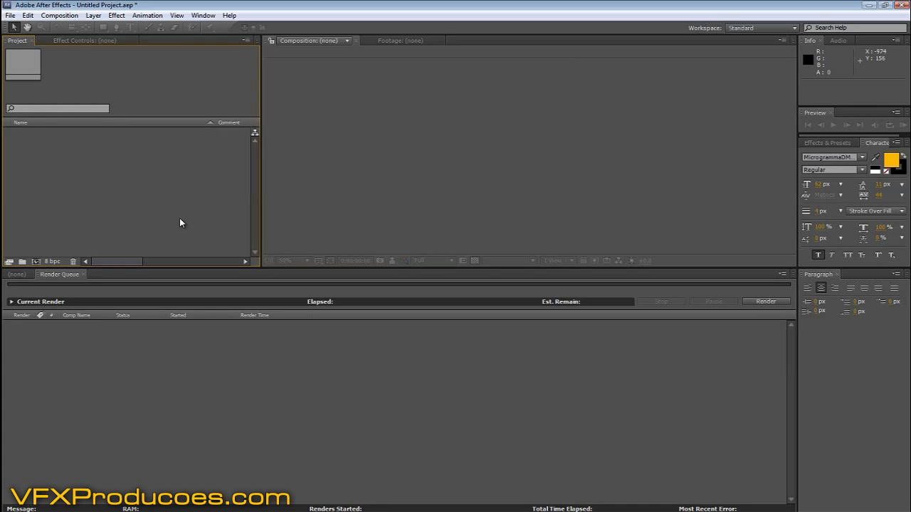
- Import all the media files in the midias folder, from Alga Tubo.png to Pedra-02.png, as footage
{"action": "left_click", "coordinate": [11, 16]}
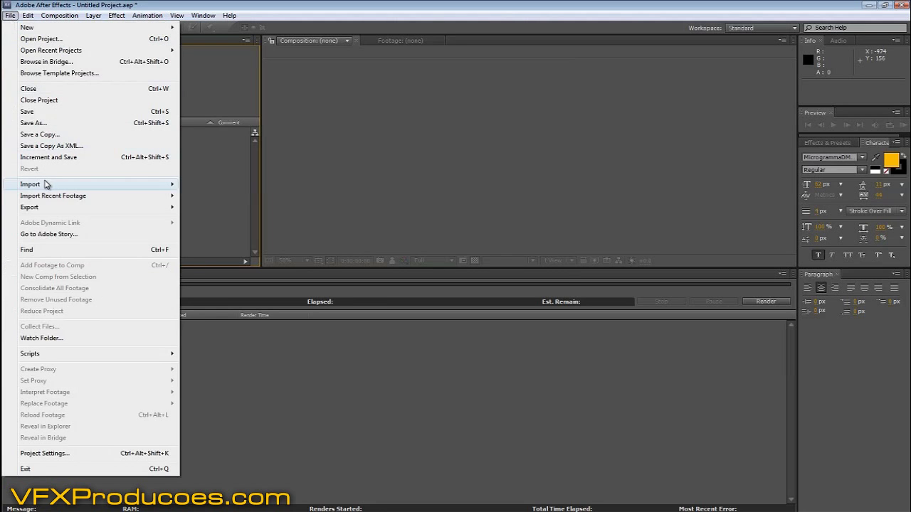
{"action": "mouse_move", "coordinate": [45, 184]}
{"action": "left_click", "coordinate": [202, 185]}
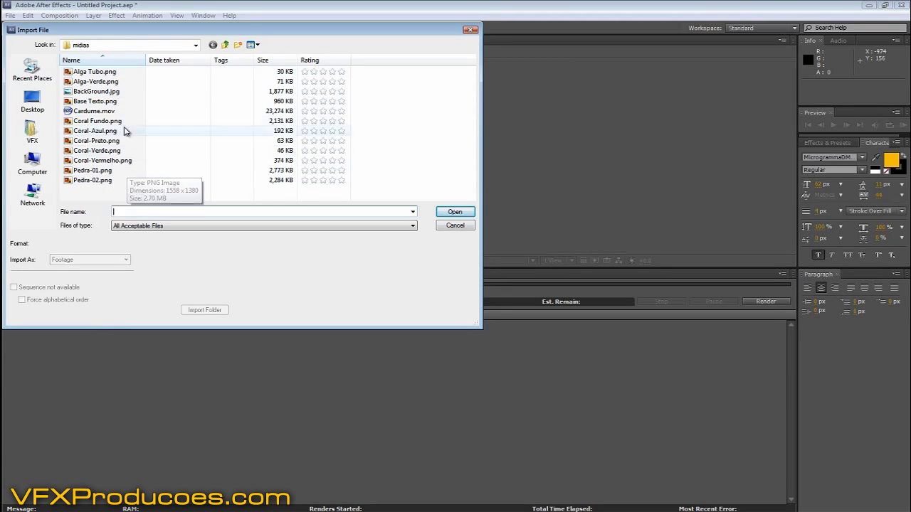
{"action": "left_click", "coordinate": [101, 92]}
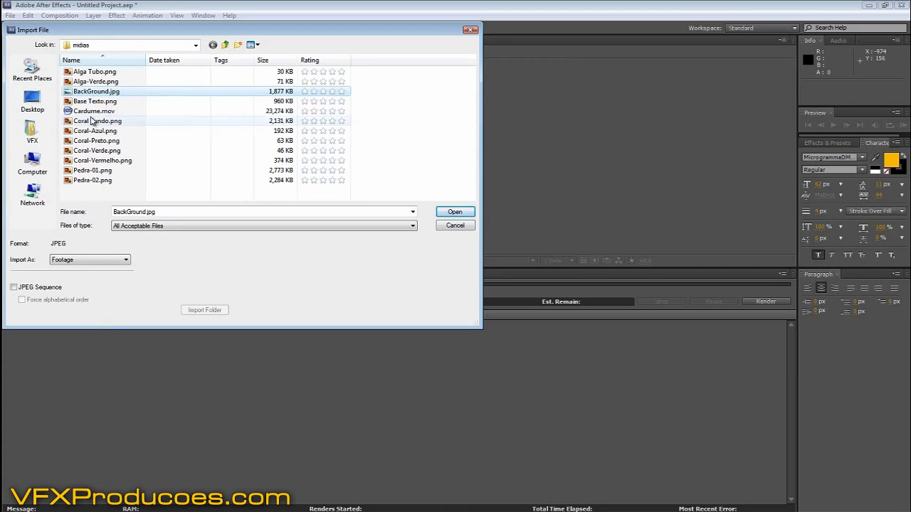
{"action": "left_click", "coordinate": [98, 112]}
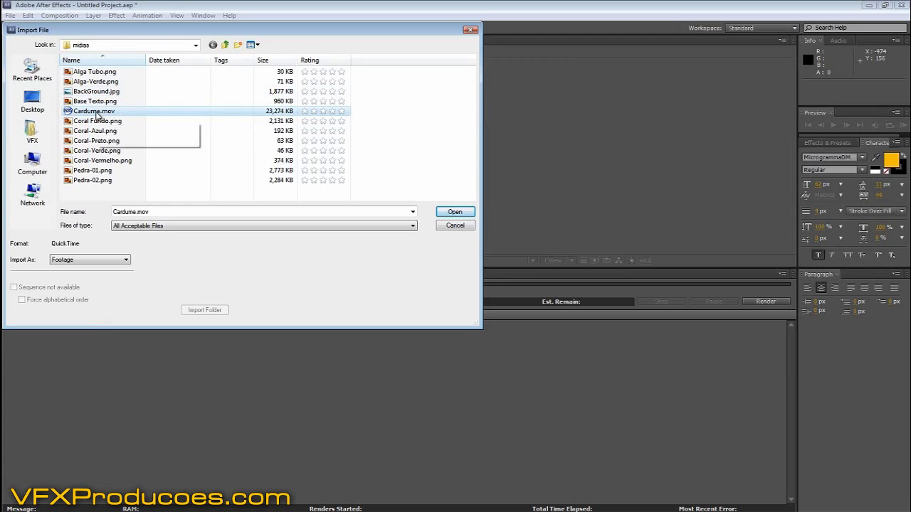
{"action": "left_click_drag", "start_coordinate": [157, 190], "coordinate": [91, 71]}
{"action": "left_click", "coordinate": [451, 211]}
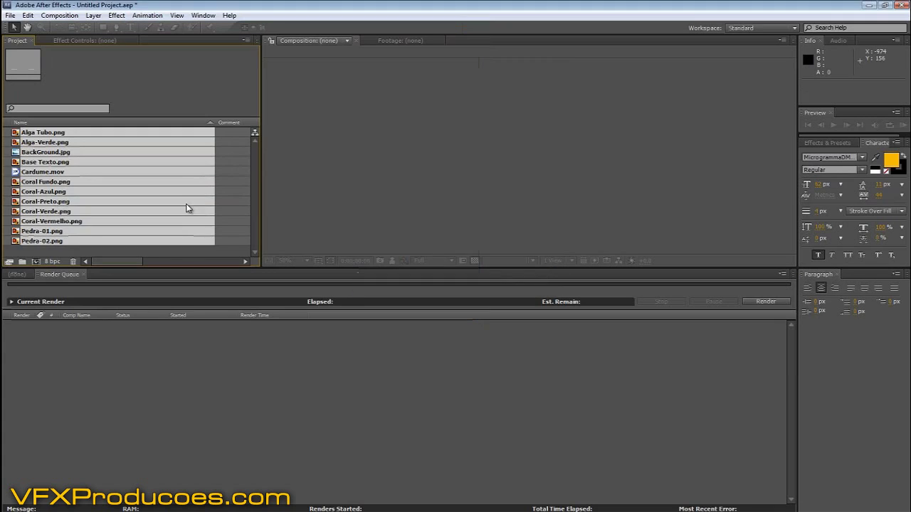
- Narrow the project area, make the composition viewing area wider and taller, and deselect the imported footage
{"action": "left_click_drag", "start_coordinate": [261, 89], "coordinate": [176, 89]}
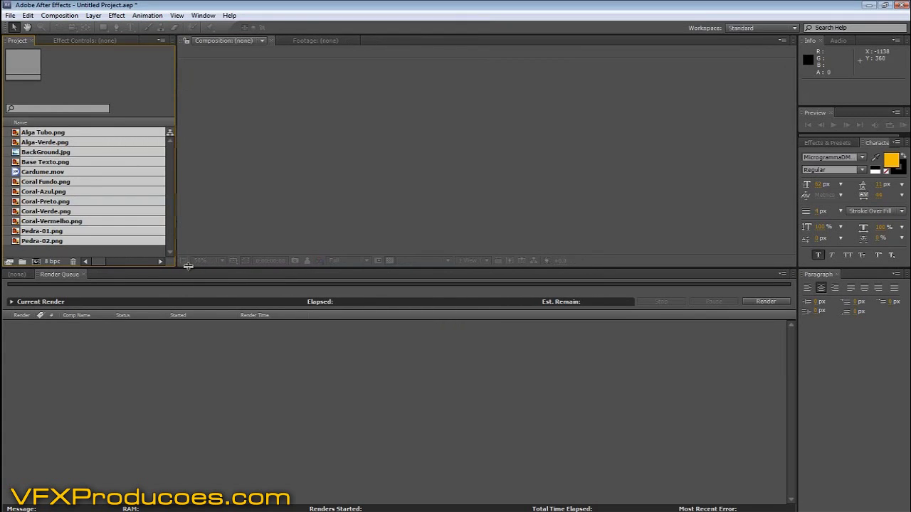
{"action": "left_click_drag", "start_coordinate": [183, 269], "coordinate": [187, 326]}
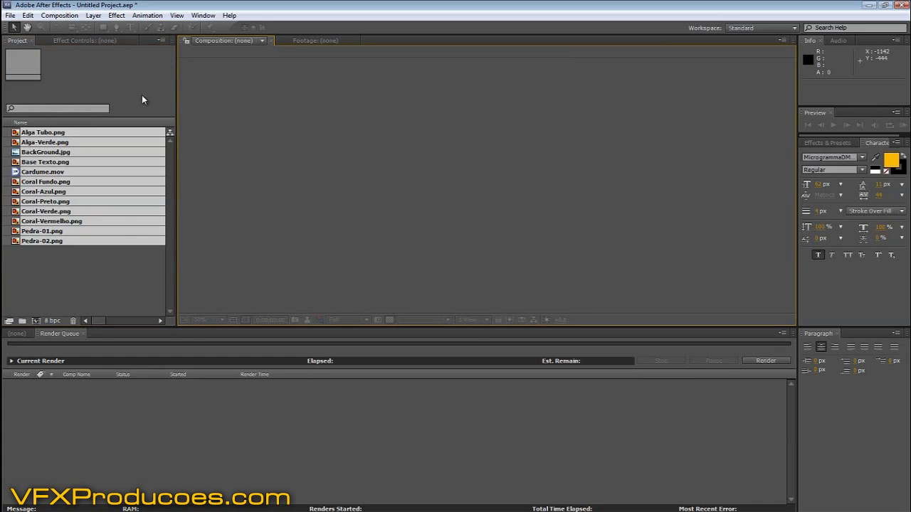
{"action": "left_click", "coordinate": [106, 251]}
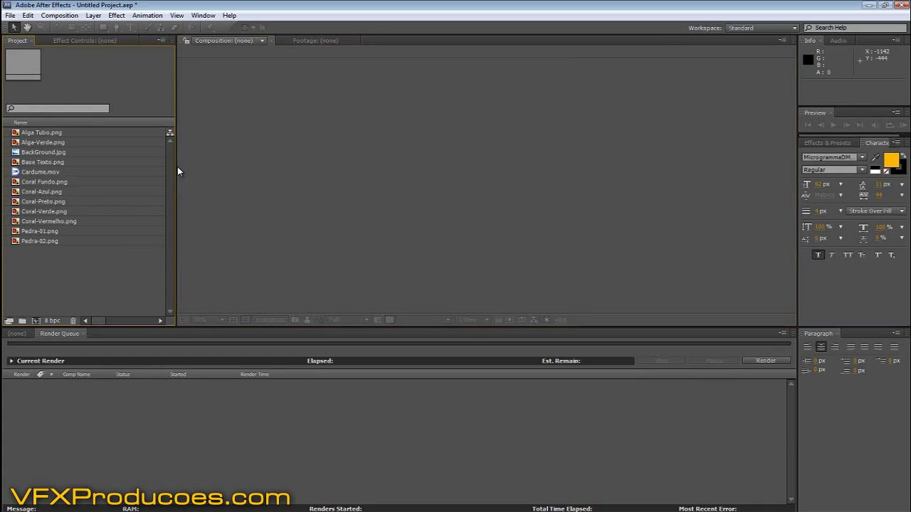
- Start a new composition with a width of 260 px and a height of 575 px
{"action": "left_click", "coordinate": [63, 15]}
{"action": "left_click", "coordinate": [83, 27]}
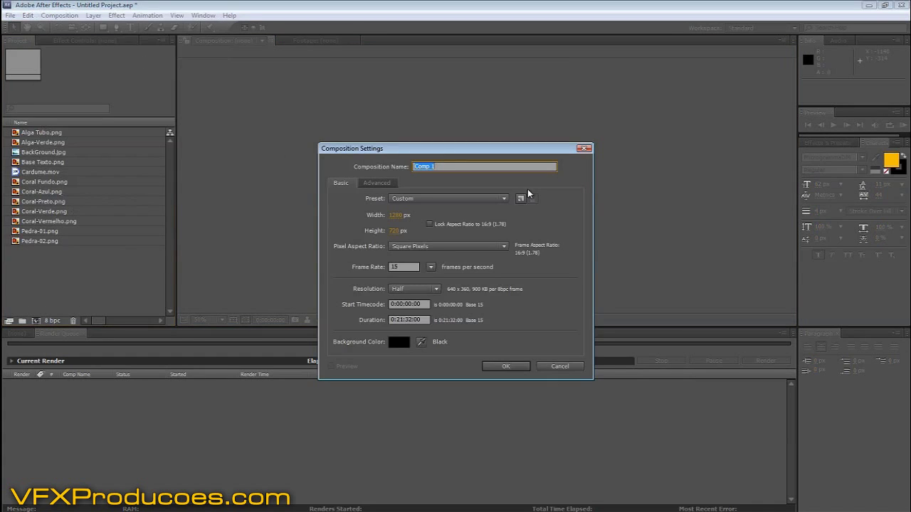
{"action": "left_click", "coordinate": [399, 214]}
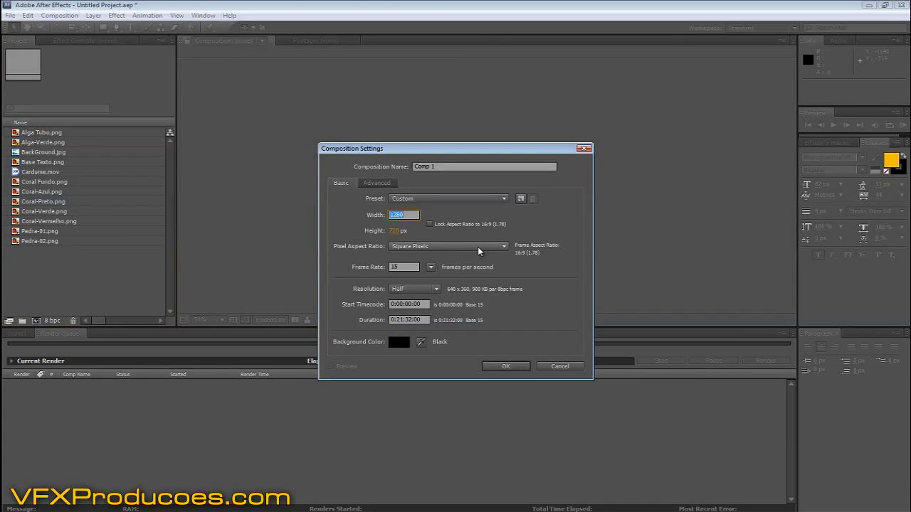
{"action": "type", "text": "260"}
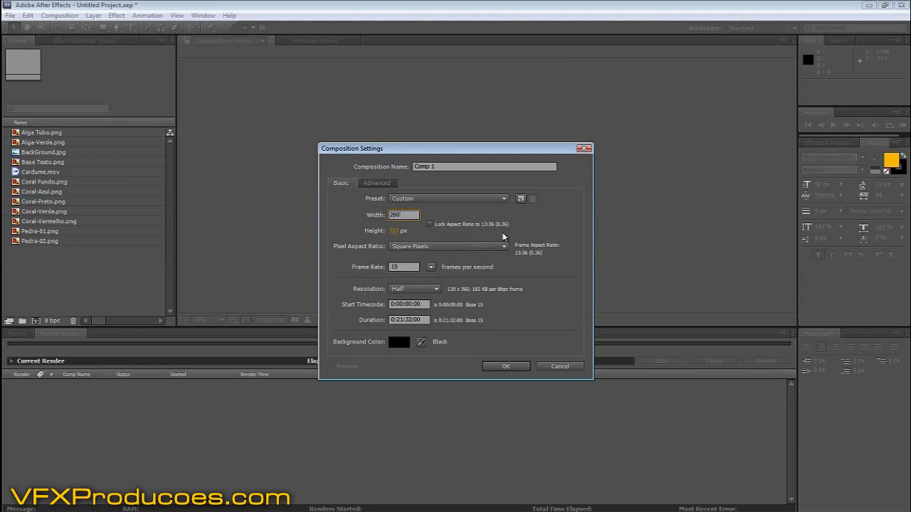
{"action": "left_click", "coordinate": [391, 229]}
{"action": "type", "text": "575"}
- Set the composition's duration to 12:00 and its frame rate to 30 fps, and create it
{"action": "left_click", "coordinate": [417, 320]}
{"action": "type", "text": "12:00"}
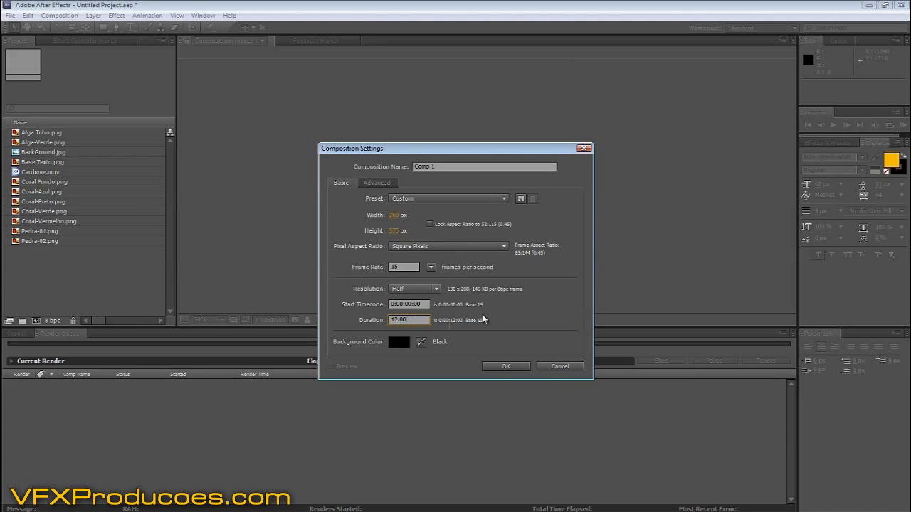
{"action": "left_click", "coordinate": [400, 269]}
{"action": "type", "text": "30"}
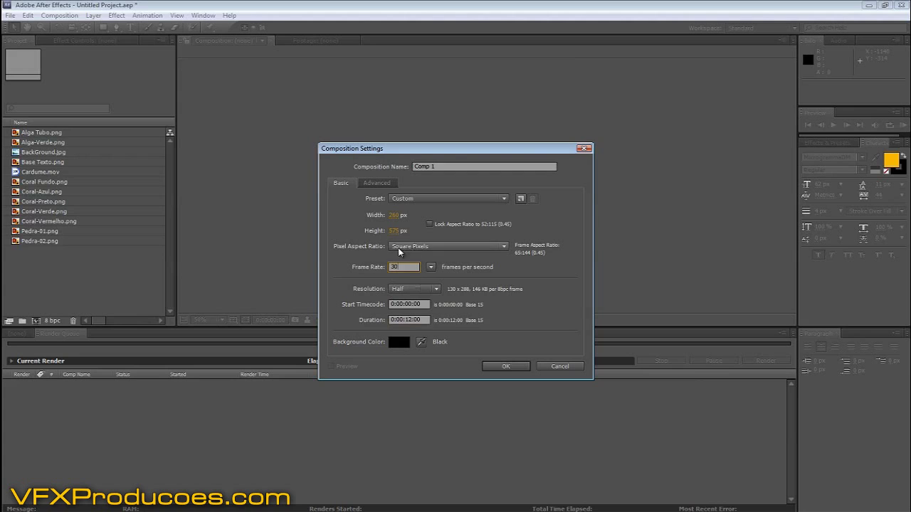
{"action": "left_click", "coordinate": [467, 232]}
{"action": "left_click", "coordinate": [499, 368]}
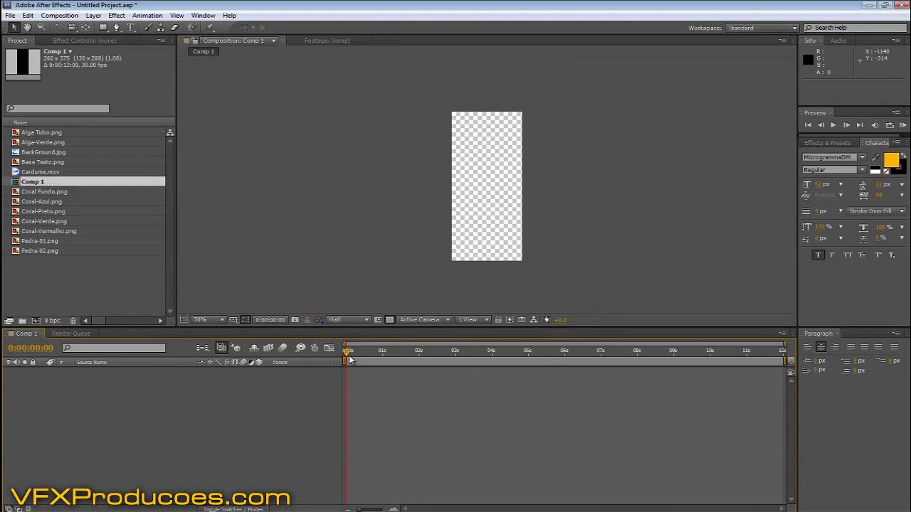
- Add a black comp-sized solid layer named "particulas" to the composition
{"action": "left_click", "coordinate": [95, 16]}
{"action": "mouse_move", "coordinate": [198, 27]}
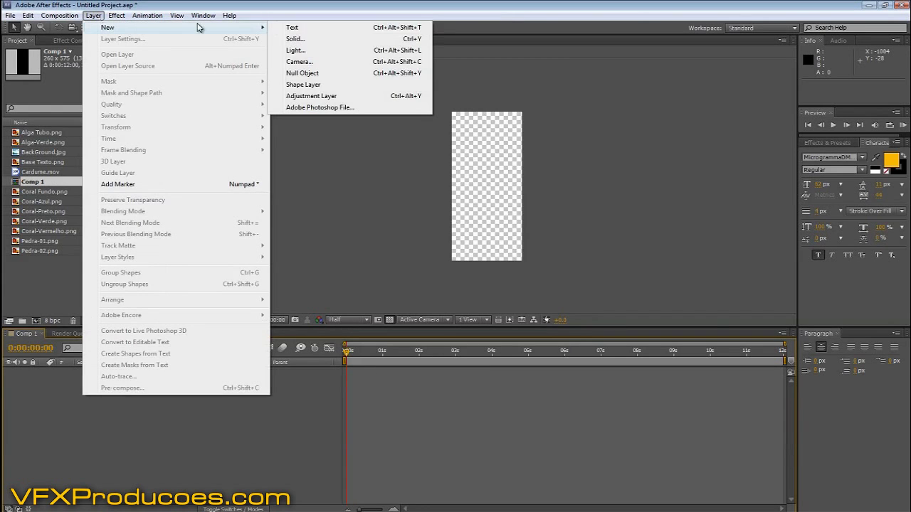
{"action": "left_click", "coordinate": [297, 39]}
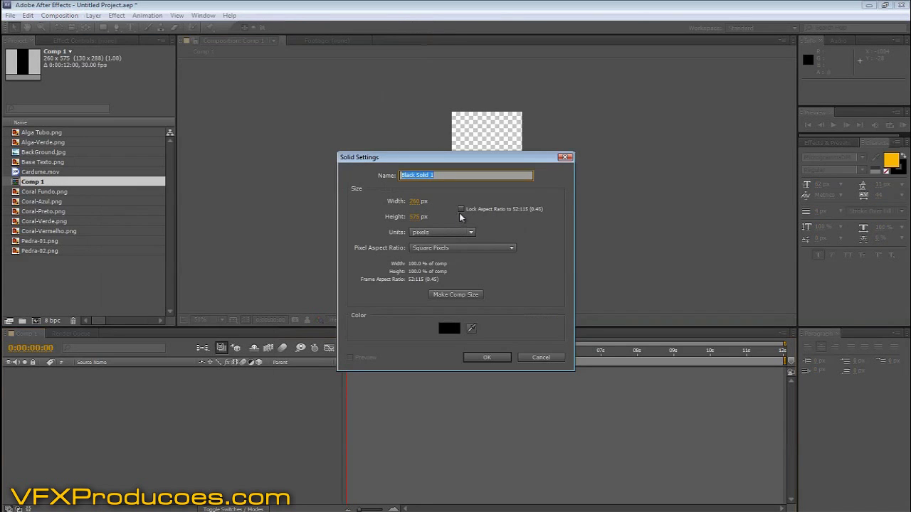
{"action": "type", "text": "particulas"}
{"action": "left_click", "coordinate": [486, 359]}
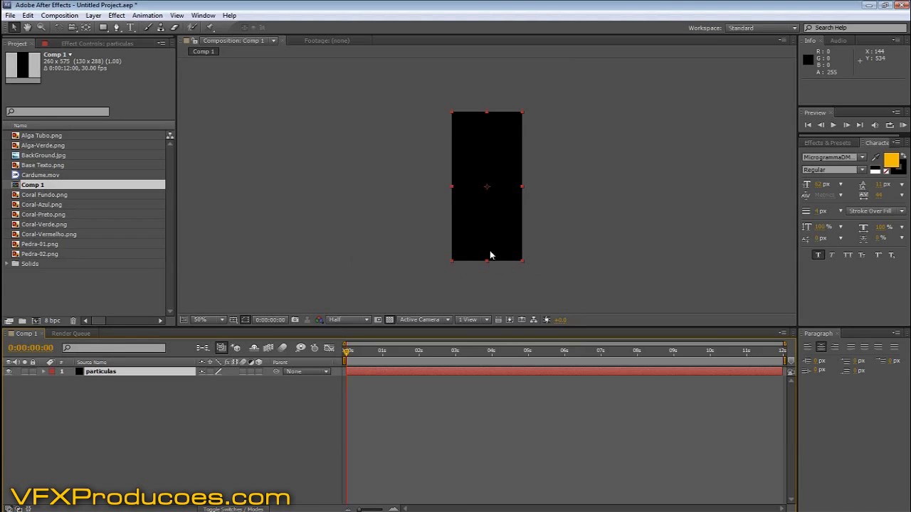
- Apply the CC Particle World simulation effect to the particulas layer
{"action": "left_click", "coordinate": [115, 15]}
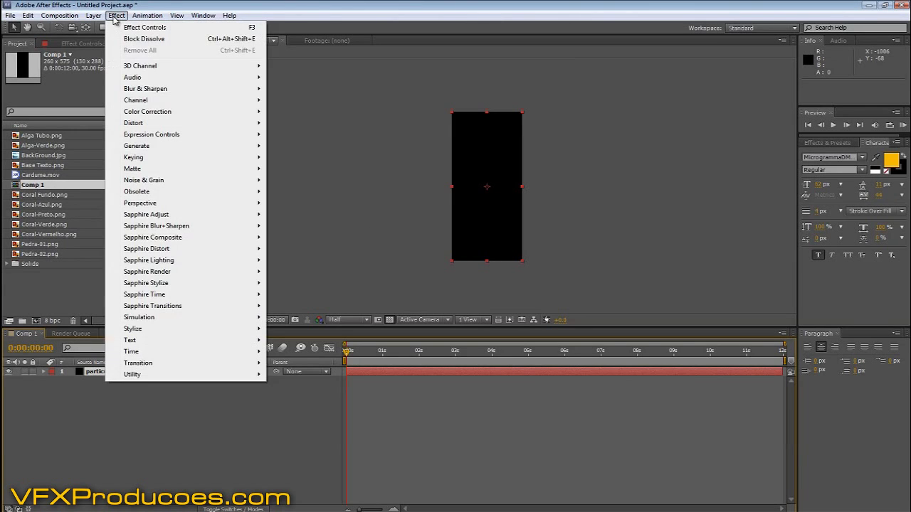
{"action": "mouse_move", "coordinate": [158, 321]}
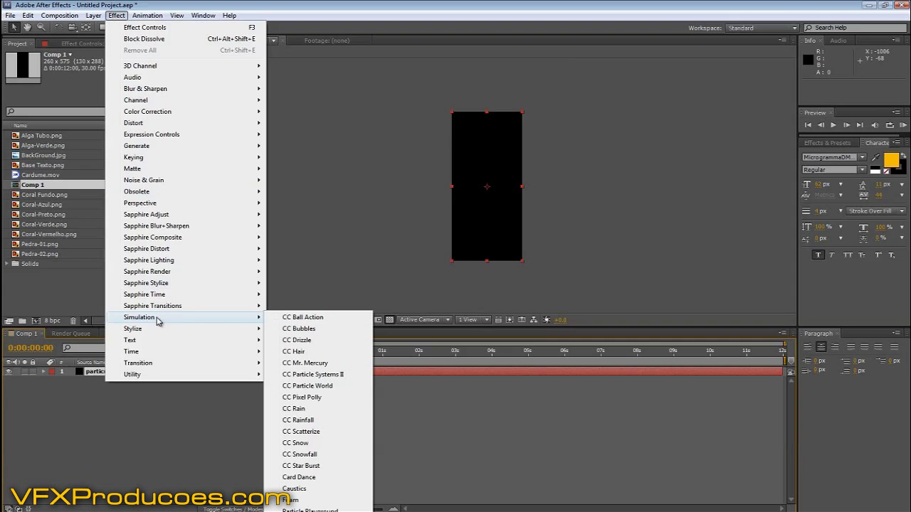
{"action": "left_click", "coordinate": [326, 386]}
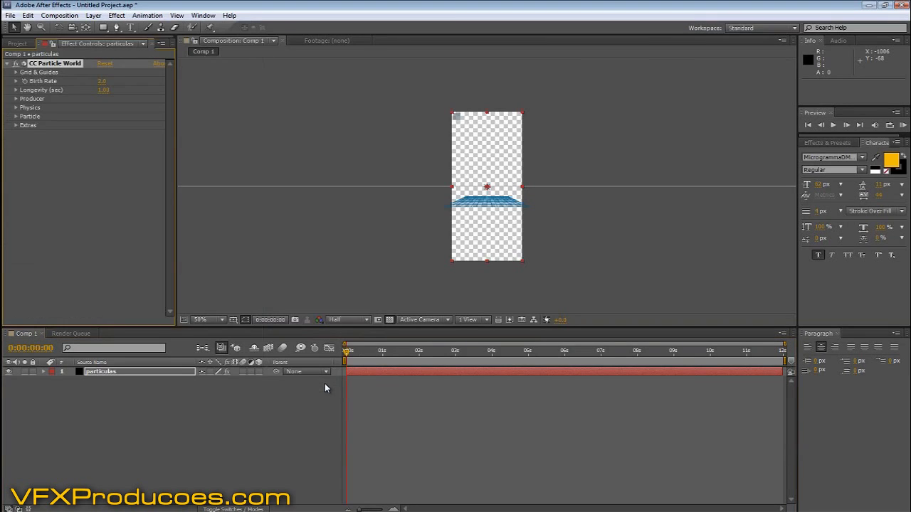
- Turn off the viewer's transparency grid and disable the Grid guide of CC Particle World
{"action": "left_click", "coordinate": [389, 319]}
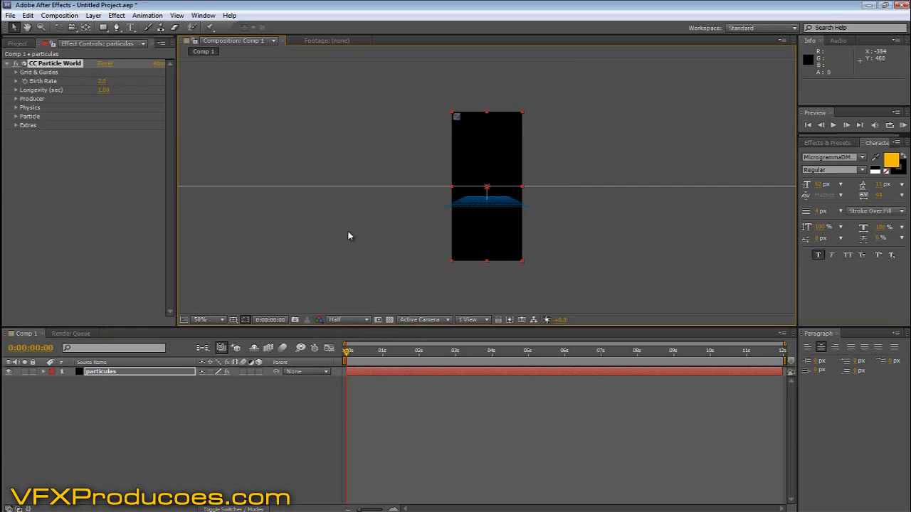
{"action": "key", "text": "slash"}
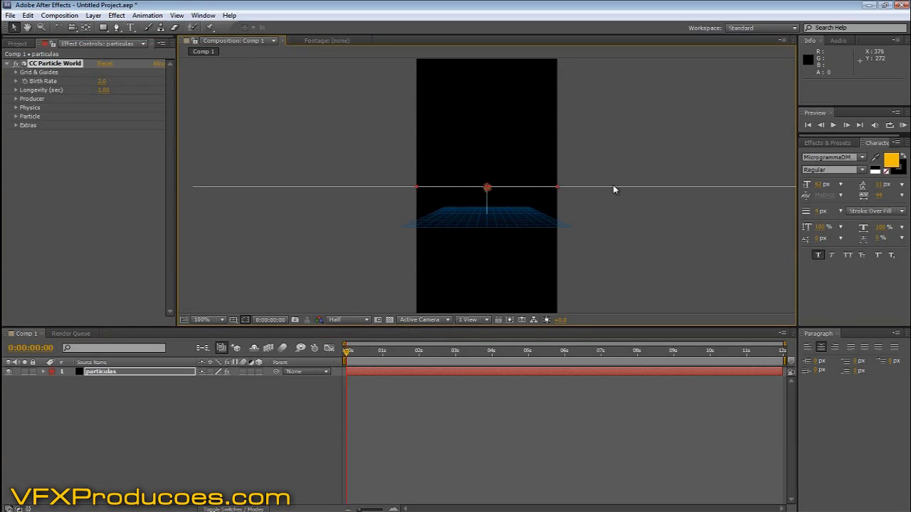
{"action": "left_click", "coordinate": [17, 75]}
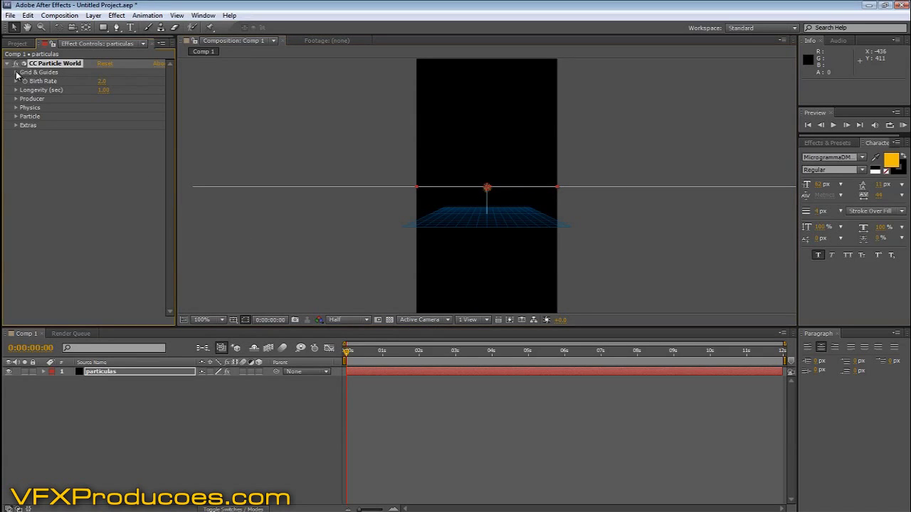
{"action": "left_click", "coordinate": [16, 72]}
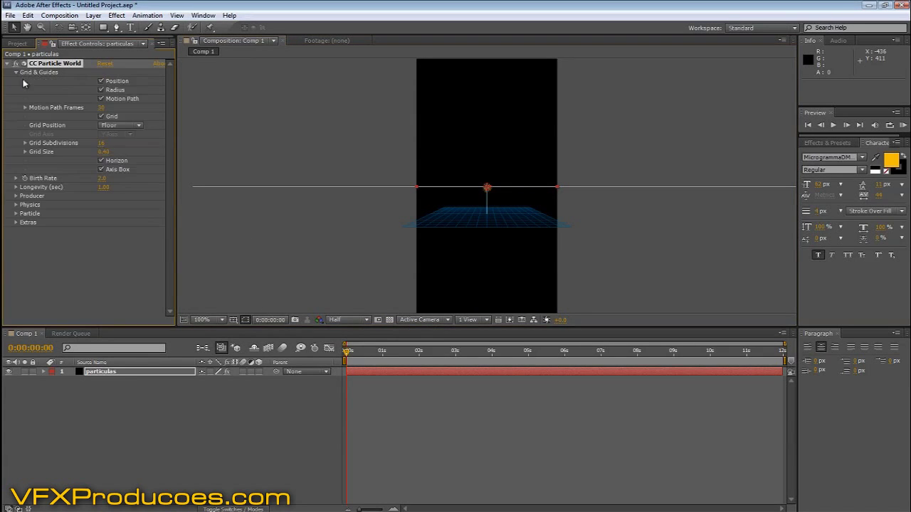
{"action": "left_click", "coordinate": [100, 117]}
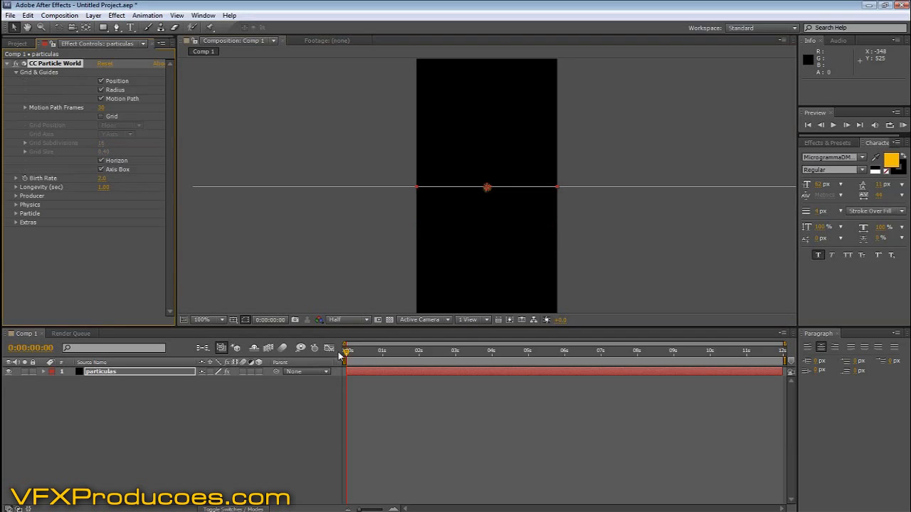
- Set the preview resolution to Full and check the particles at 0:00:03:05 and 0:00:05:16
{"action": "left_click_drag", "start_coordinate": [348, 356], "coordinate": [461, 356]}
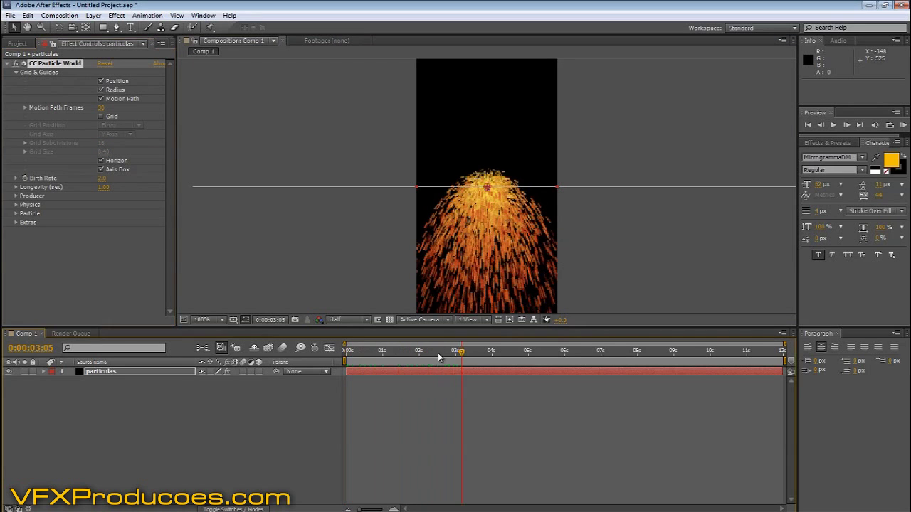
{"action": "left_click", "coordinate": [348, 320]}
{"action": "left_click", "coordinate": [356, 336]}
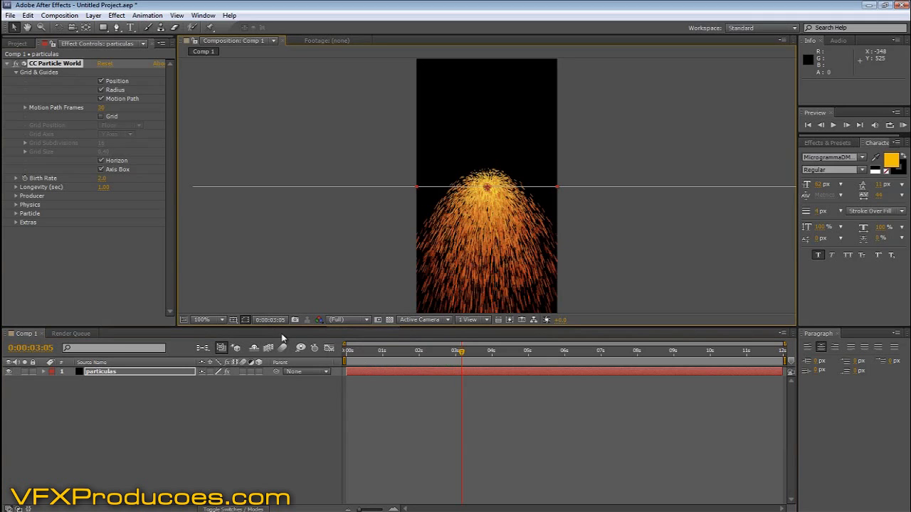
{"action": "left_click_drag", "start_coordinate": [462, 353], "coordinate": [548, 353]}
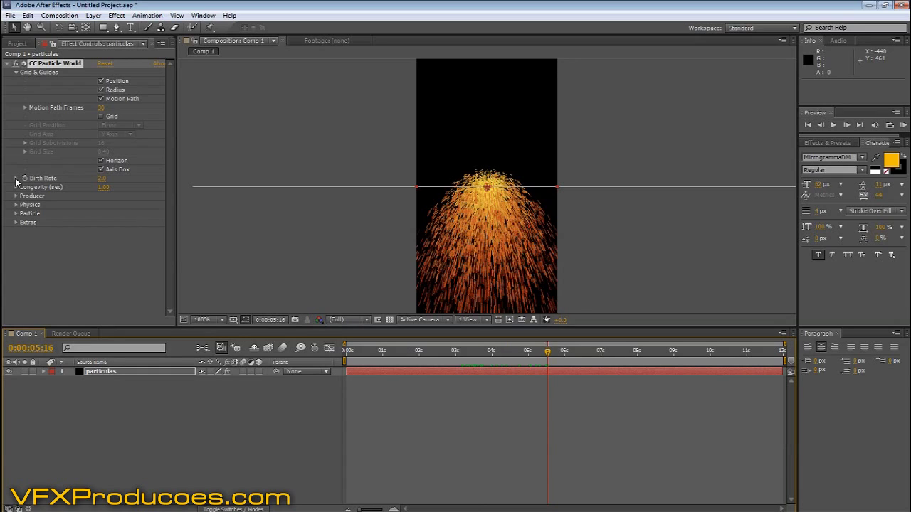
- Set the particles' Birth Rate to 0.1 and preview the emission around 0:00:05:02
{"action": "left_click", "coordinate": [103, 180]}
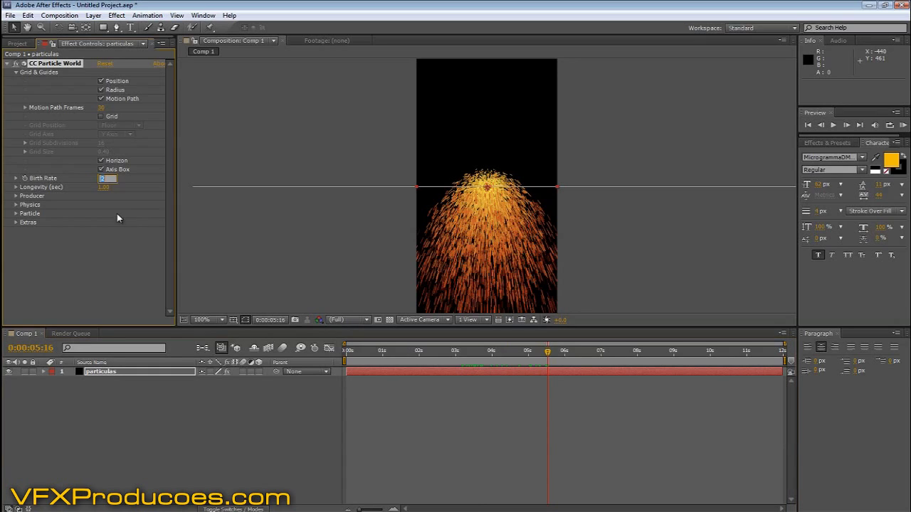
{"action": "type", "text": "0.1"}
{"action": "key", "text": "Return"}
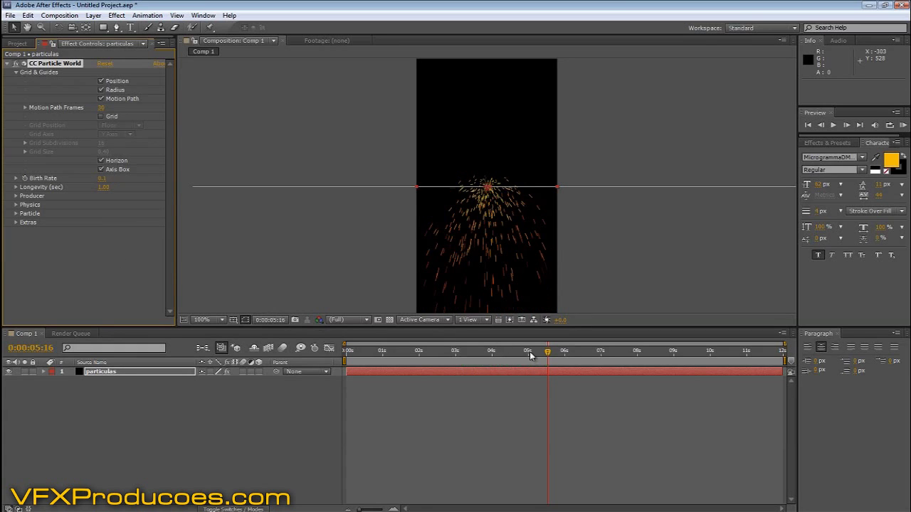
{"action": "mouse_move", "coordinate": [546, 352]}
{"action": "left_mouse_down"}
{"action": "mouse_move", "coordinate": [504, 351]}
{"action": "mouse_move", "coordinate": [531, 352]}
{"action": "left_mouse_up"}
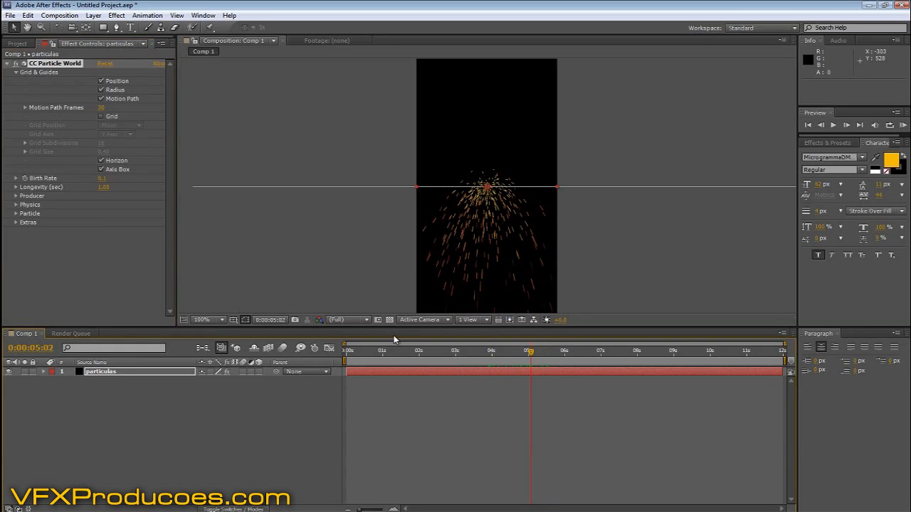
- Set the particles' Longevity to 7 seconds and preview the emission around 0:00:02:01
{"action": "left_click", "coordinate": [15, 187]}
{"action": "left_click", "coordinate": [103, 188]}
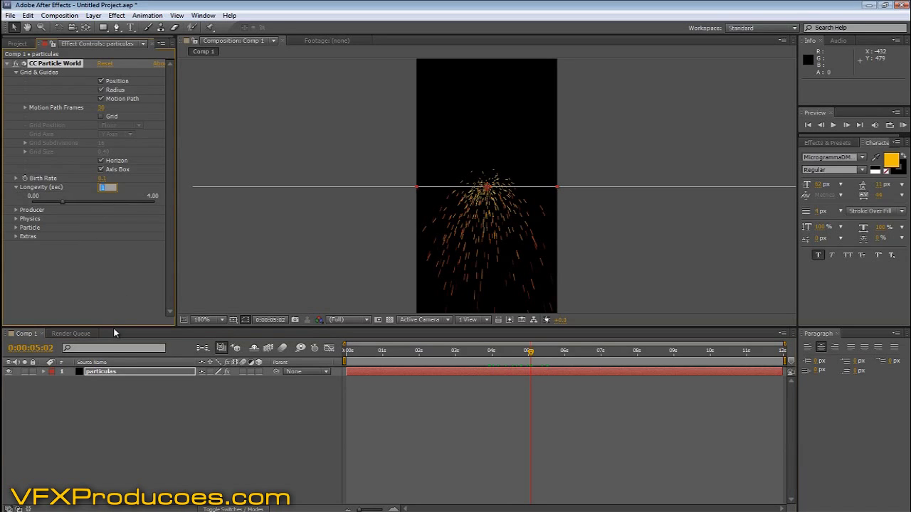
{"action": "type", "text": "7"}
{"action": "key", "text": "Return"}
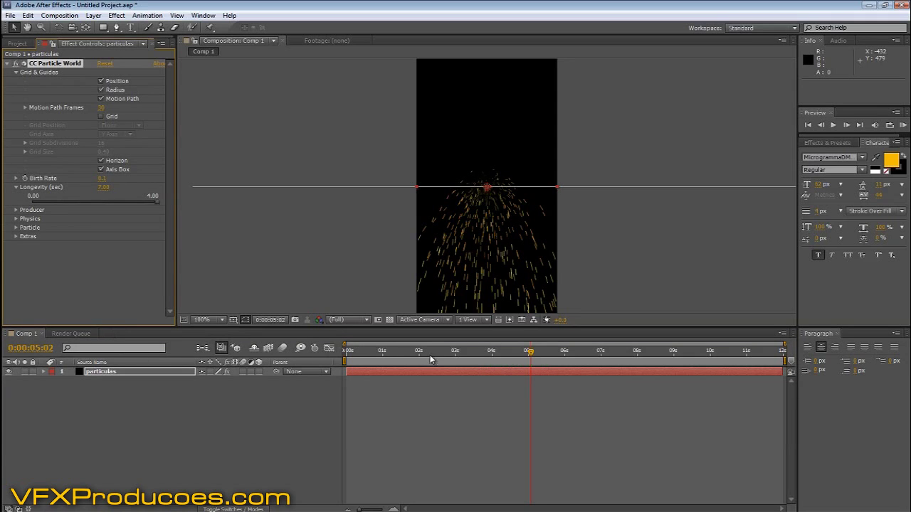
{"action": "left_click_drag", "start_coordinate": [382, 351], "coordinate": [420, 352]}
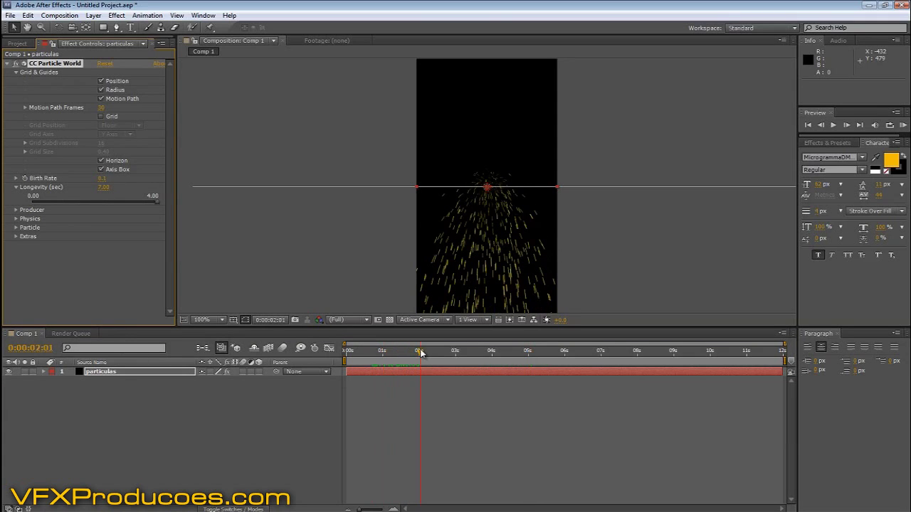
- Set the particle producer's Position Y to 0.2, Radius X and Radius Y to 0, and Radius Z to 0.22
{"action": "left_click", "coordinate": [16, 210]}
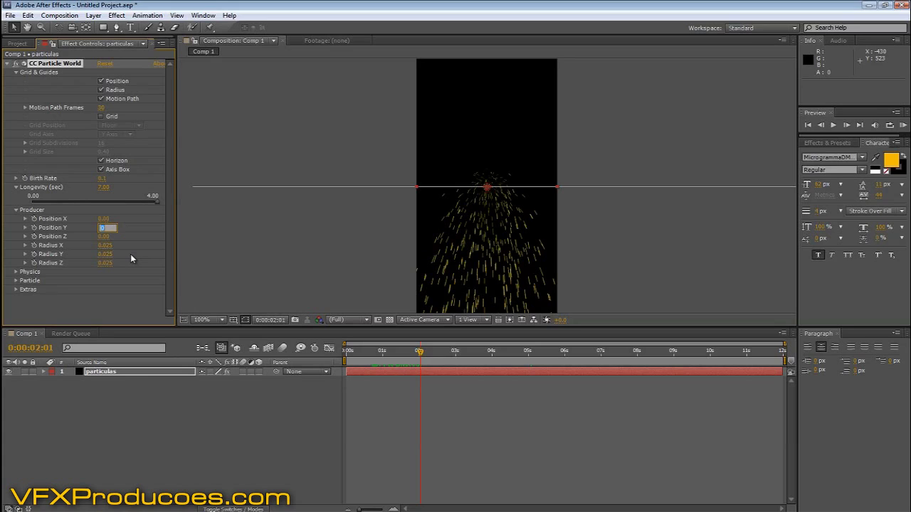
{"action": "key", "text": "Return"}
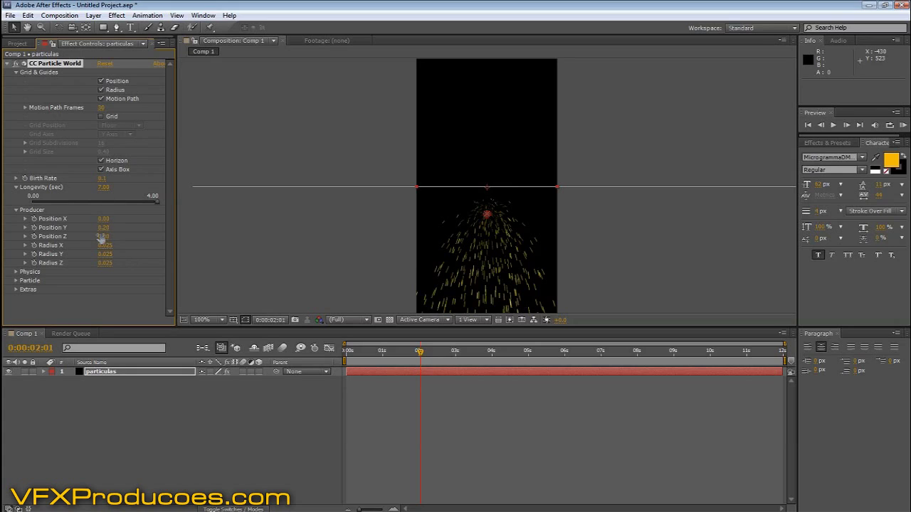
{"action": "left_click", "coordinate": [104, 246]}
{"action": "type", "text": "0"}
{"action": "left_click", "coordinate": [108, 255]}
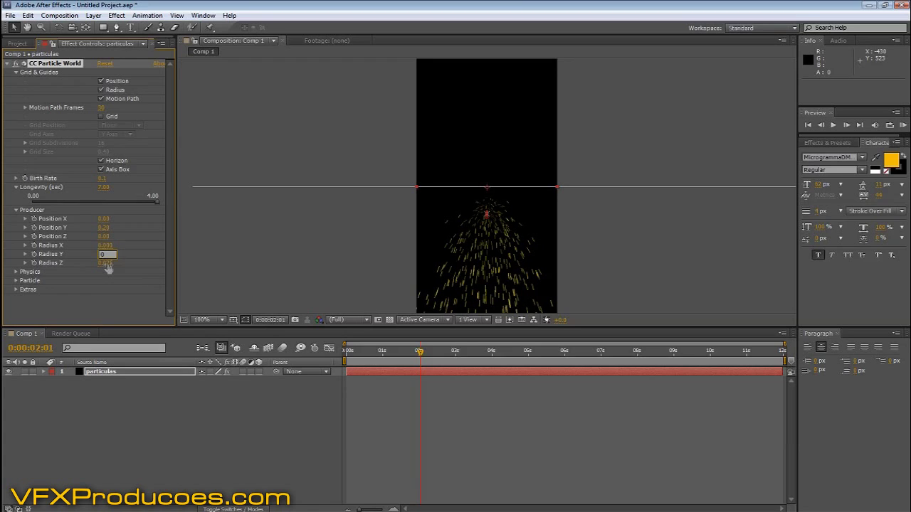
{"action": "type", "text": "0"}
{"action": "left_click", "coordinate": [107, 264]}
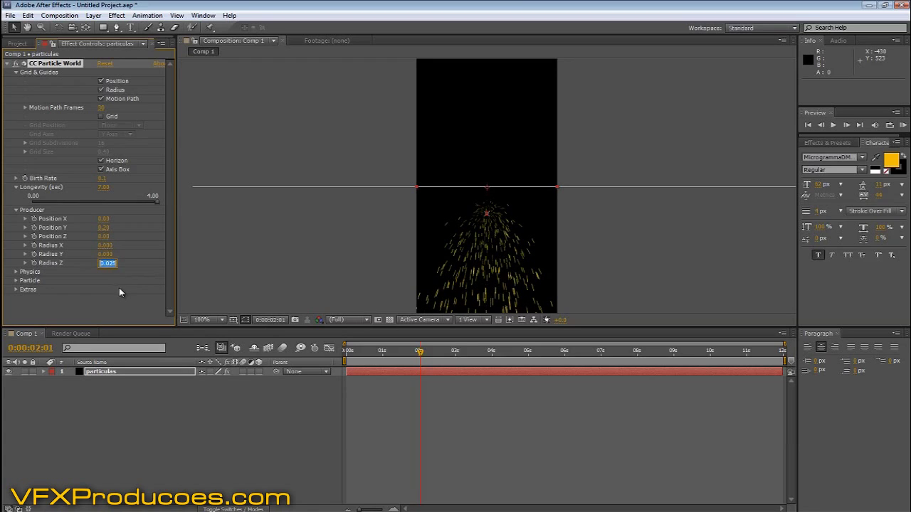
{"action": "type", "text": ".22"}
{"action": "key", "text": "Return"}
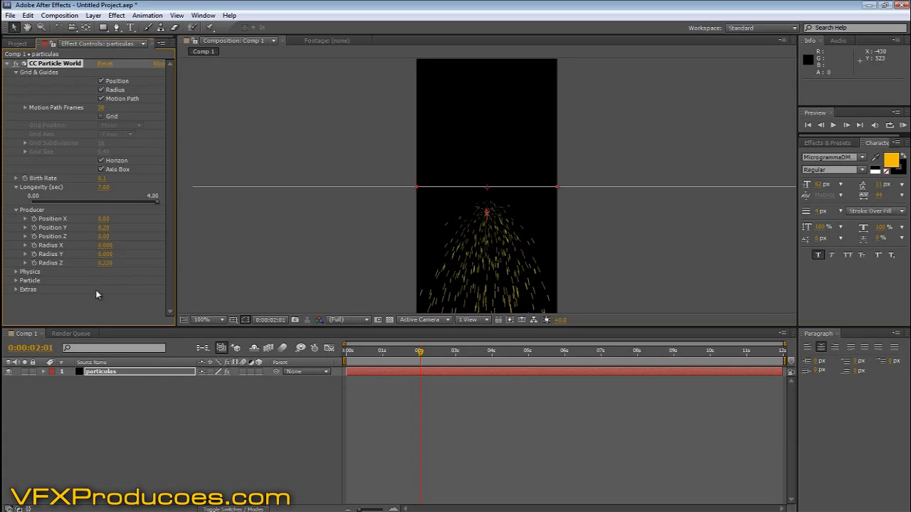
- Set the particle physics animation to Twirl and preview the motion up to 0:00:04:22
{"action": "left_click", "coordinate": [16, 274]}
{"action": "scroll", "coordinate": [169, 183], "scroll_direction": "down", "scroll_amount": 3}
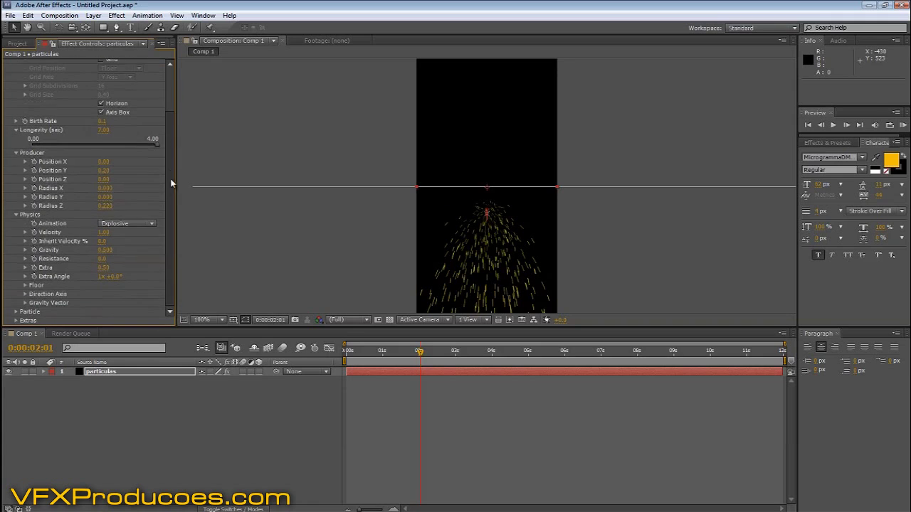
{"action": "left_click", "coordinate": [123, 225]}
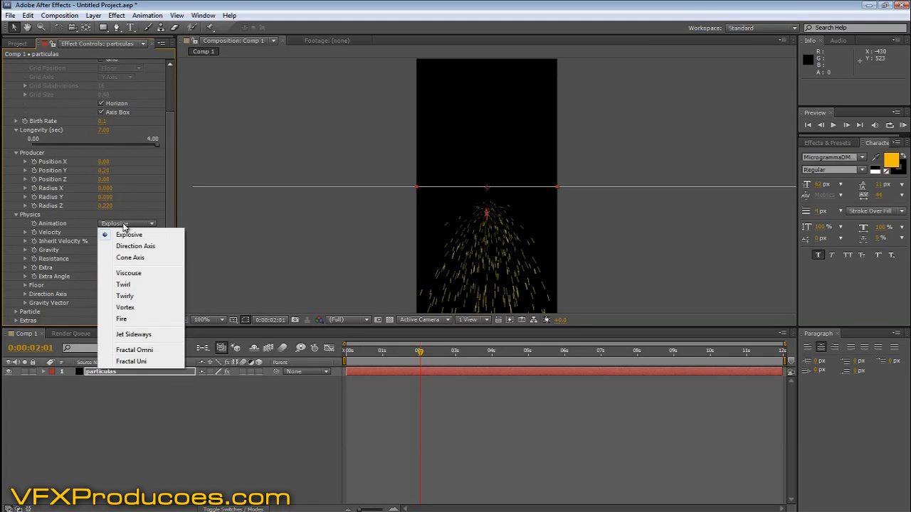
{"action": "left_click", "coordinate": [126, 285]}
{"action": "left_click", "coordinate": [415, 353]}
{"action": "left_click_drag", "start_coordinate": [415, 354], "coordinate": [518, 354]}
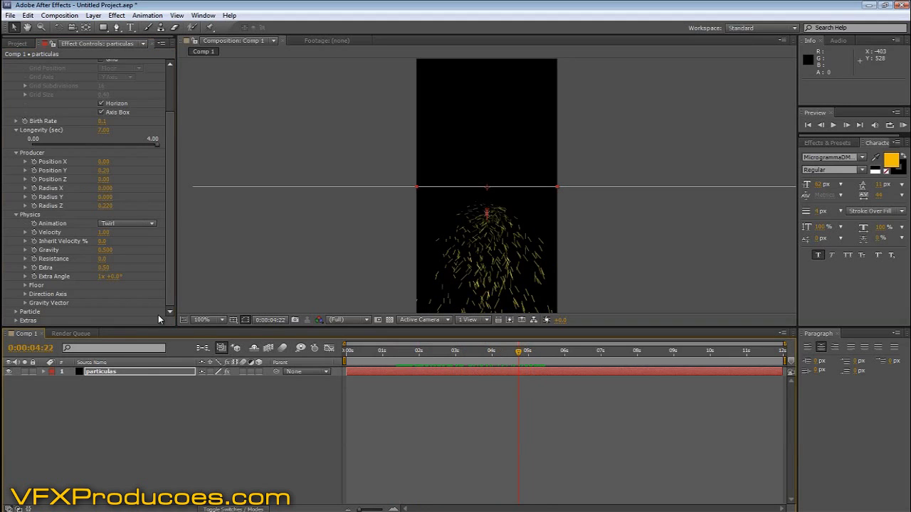
- Set the particles' Velocity to 0.08 and preview the emission around 0:00:04:11
{"action": "left_click", "coordinate": [104, 233]}
{"action": "type", "text": "0."}
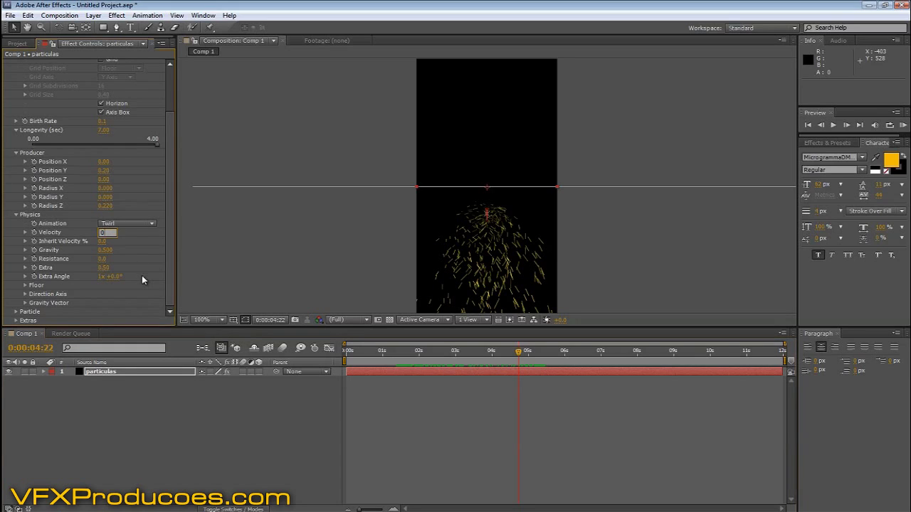
{"action": "type", "text": "00"}
{"action": "key", "text": "Return"}
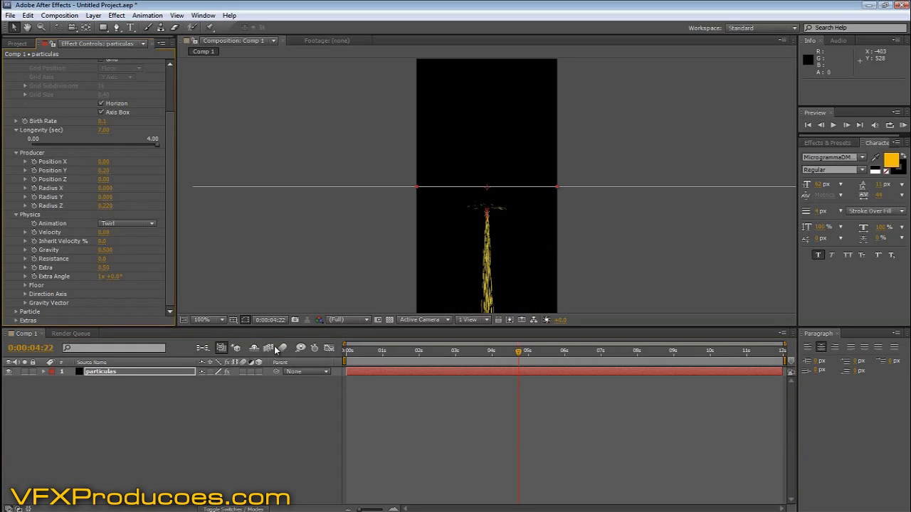
{"action": "mouse_move", "coordinate": [518, 363]}
{"action": "left_mouse_down"}
{"action": "mouse_move", "coordinate": [482, 359]}
{"action": "mouse_move", "coordinate": [507, 358]}
{"action": "left_mouse_up"}
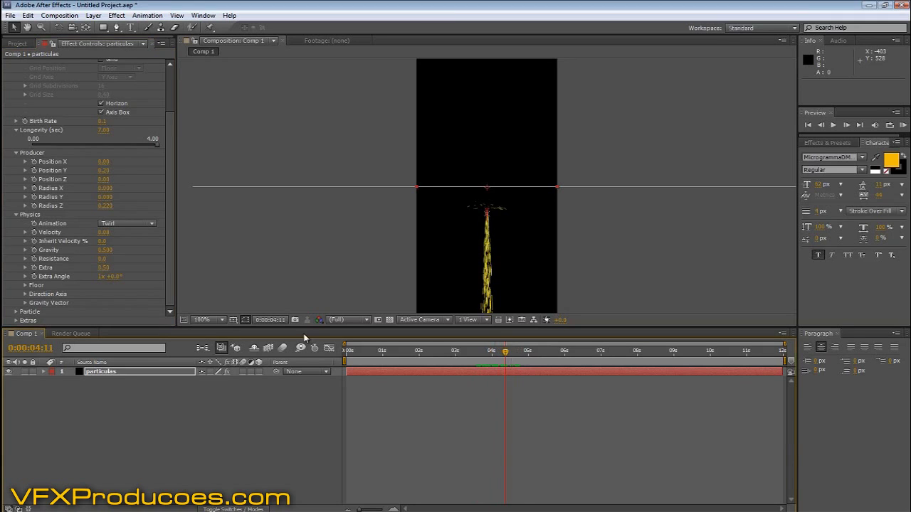
- Set the particles' Gravity to -0.04 and preview the rising stream up to about 0:00:06:01
{"action": "left_click", "coordinate": [105, 250]}
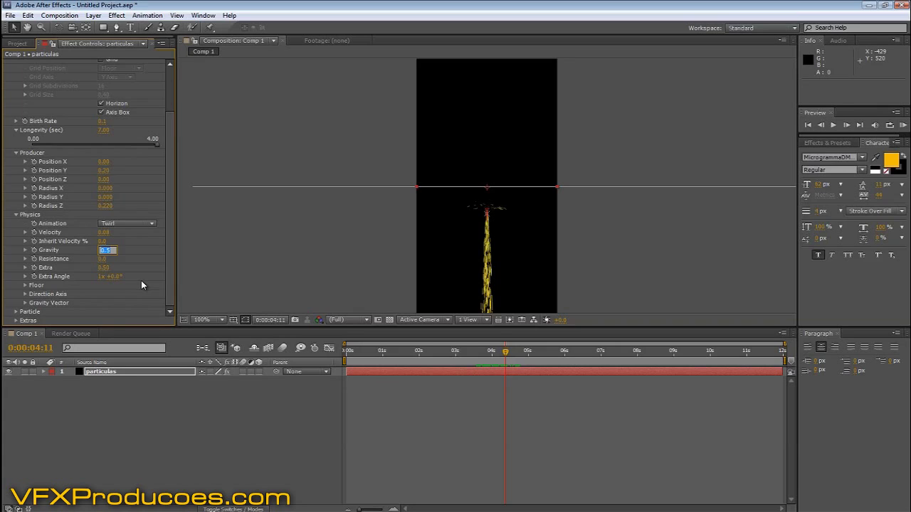
{"action": "type", "text": "-0.04"}
{"action": "key", "text": "Return"}
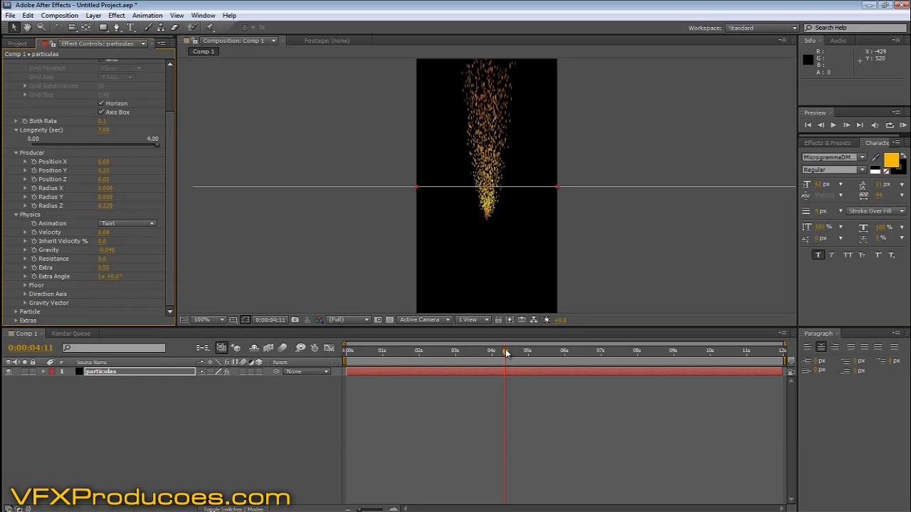
{"action": "left_click_drag", "start_coordinate": [506, 352], "coordinate": [565, 353]}
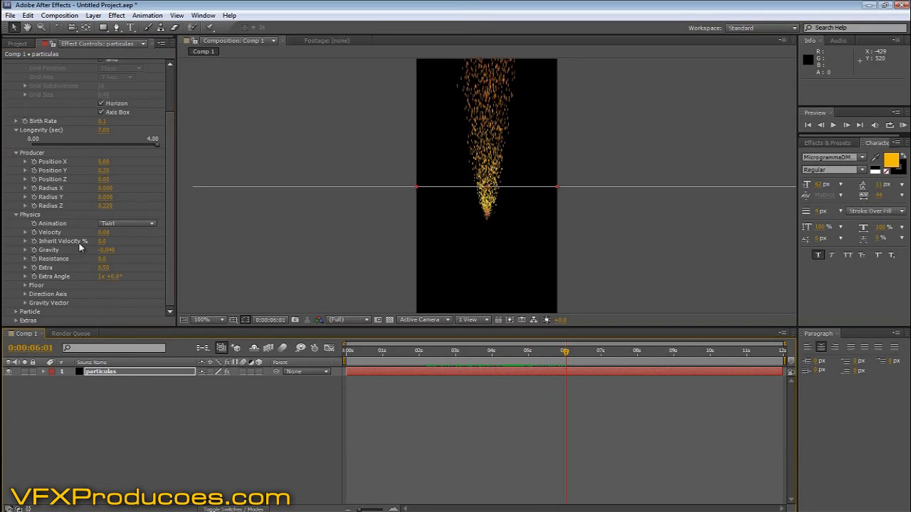
{"action": "left_click_drag", "start_coordinate": [399, 353], "coordinate": [553, 354]}
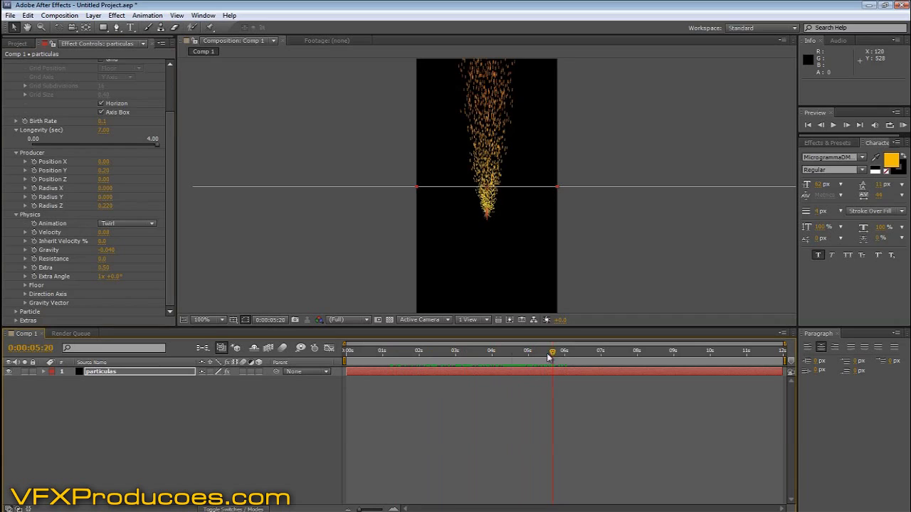
{"action": "left_click", "coordinate": [173, 205]}
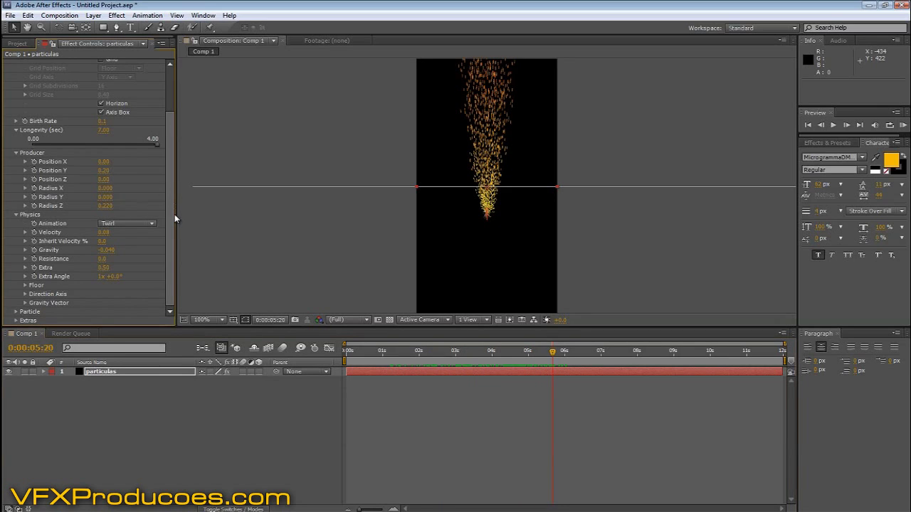
- Set the physics Extra value to 0 and Extra Angle to 0x +35°, and preview the motion up to 0:00:06:26
{"action": "left_click", "coordinate": [104, 268]}
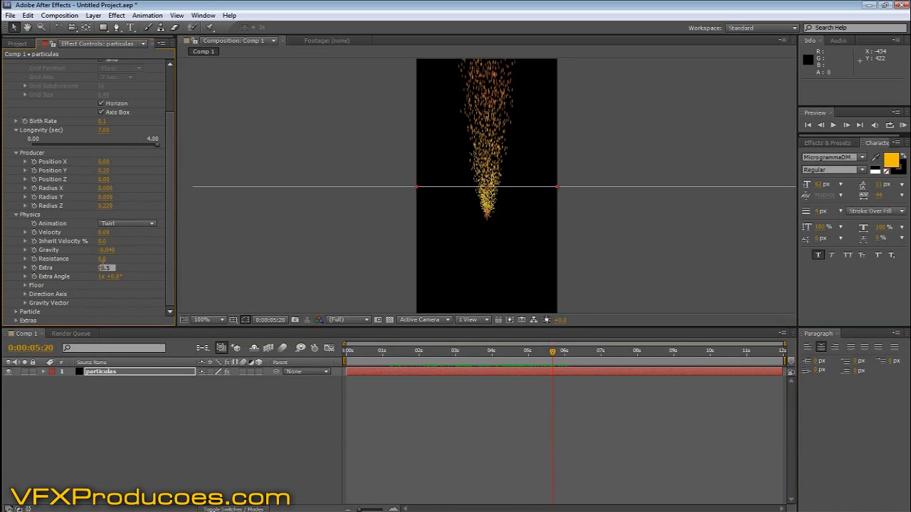
{"action": "key", "text": "Return"}
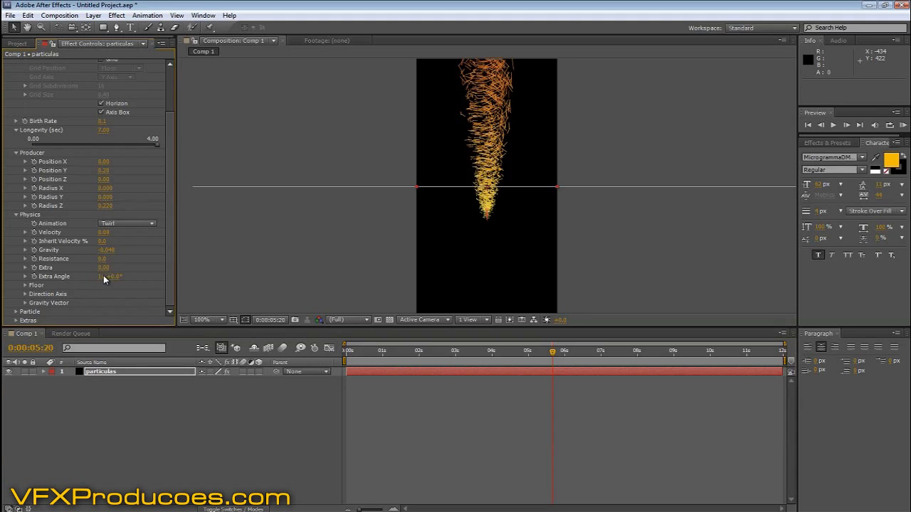
{"action": "left_click", "coordinate": [102, 278]}
{"action": "type", "text": "0"}
{"action": "key", "text": "Return"}
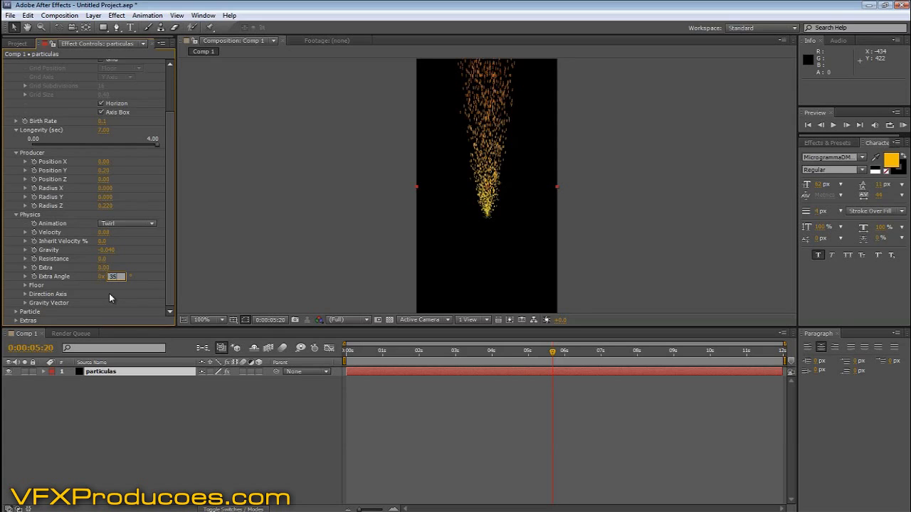
{"action": "key", "text": "Return"}
{"action": "left_click", "coordinate": [439, 355]}
{"action": "left_click_drag", "start_coordinate": [441, 358], "coordinate": [597, 364]}
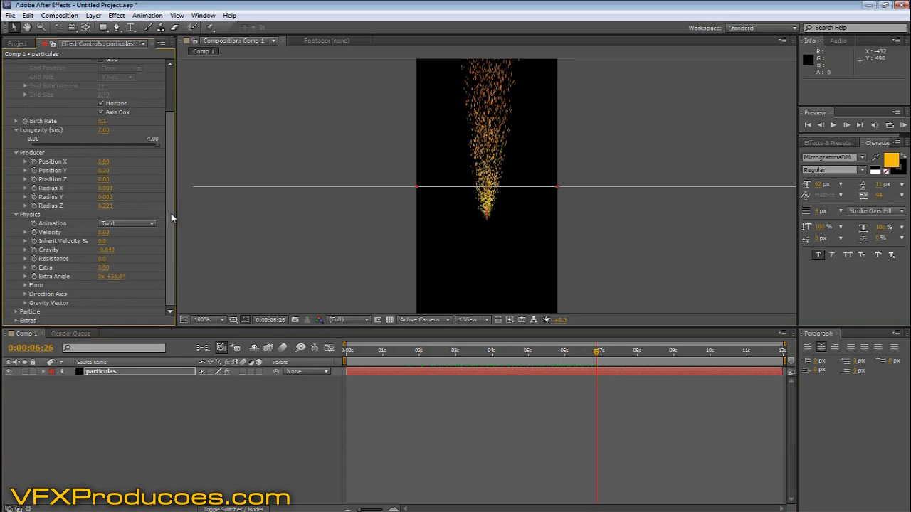
- Change the Particle Type to Bubble and preview the bubbles up to 0:00:07:21
{"action": "left_click", "coordinate": [16, 313]}
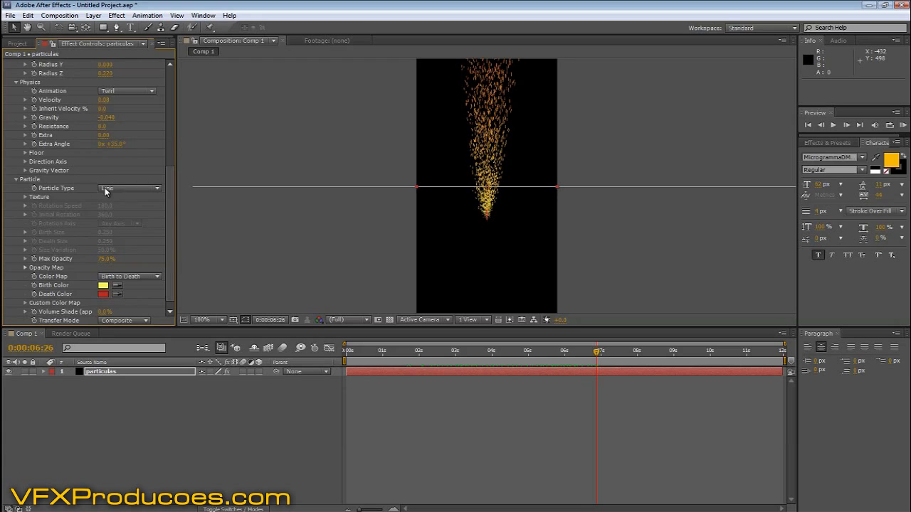
{"action": "left_click", "coordinate": [124, 188]}
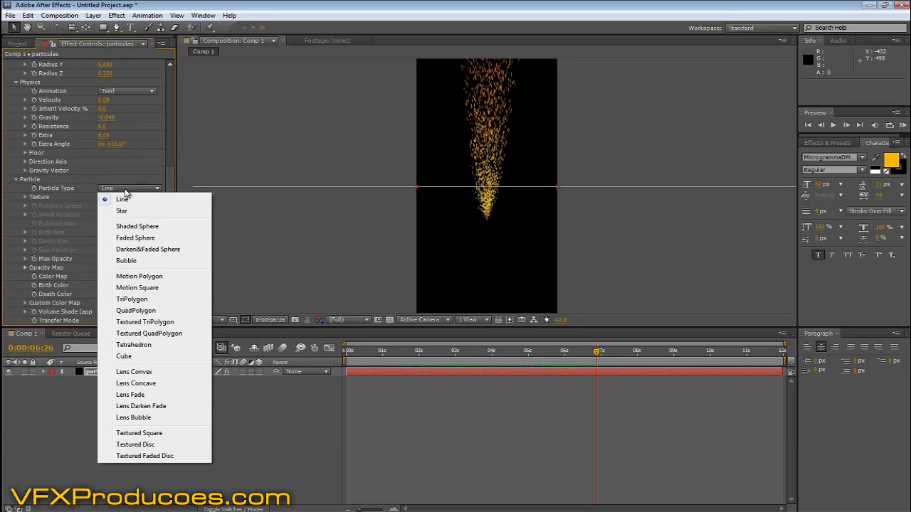
{"action": "left_click", "coordinate": [136, 262]}
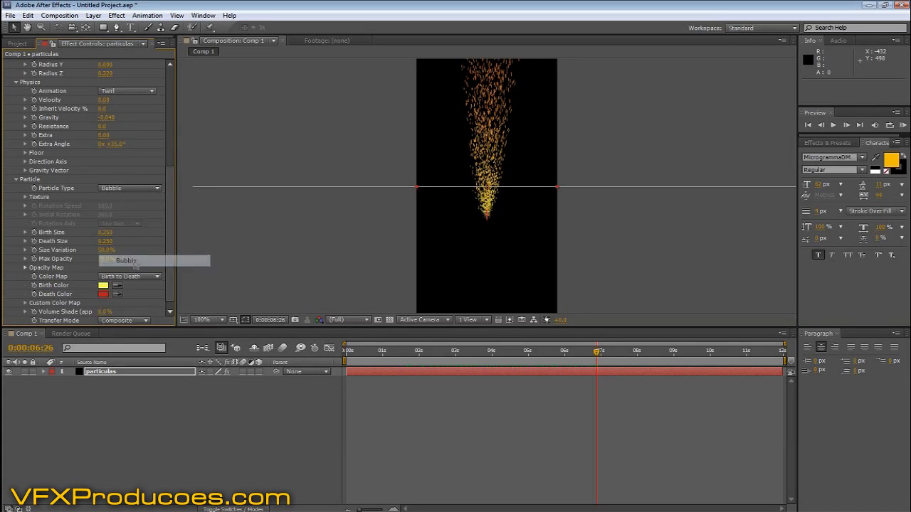
{"action": "left_click_drag", "start_coordinate": [418, 351], "coordinate": [626, 353]}
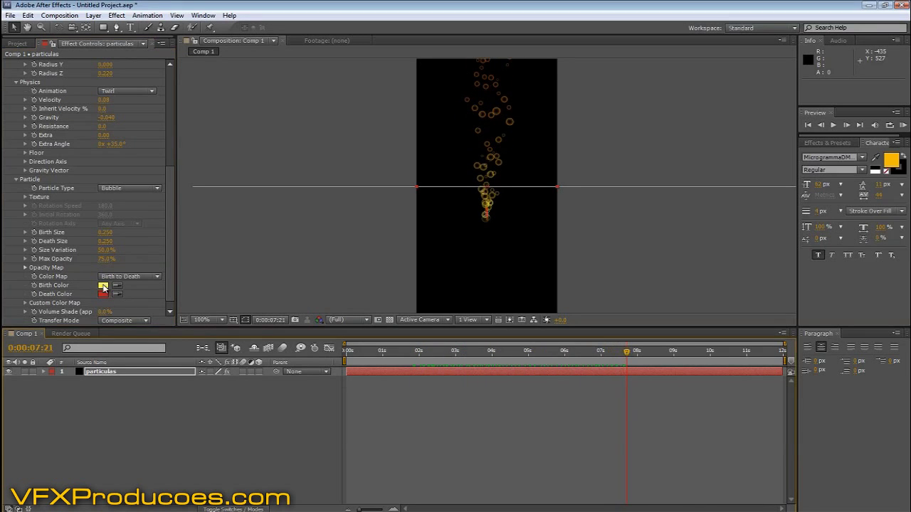
- Set both the Birth Color and the Death Color of the bubbles to white
{"action": "left_click", "coordinate": [103, 288]}
{"action": "left_click_drag", "start_coordinate": [385, 262], "coordinate": [327, 204]}
{"action": "left_click", "coordinate": [563, 203]}
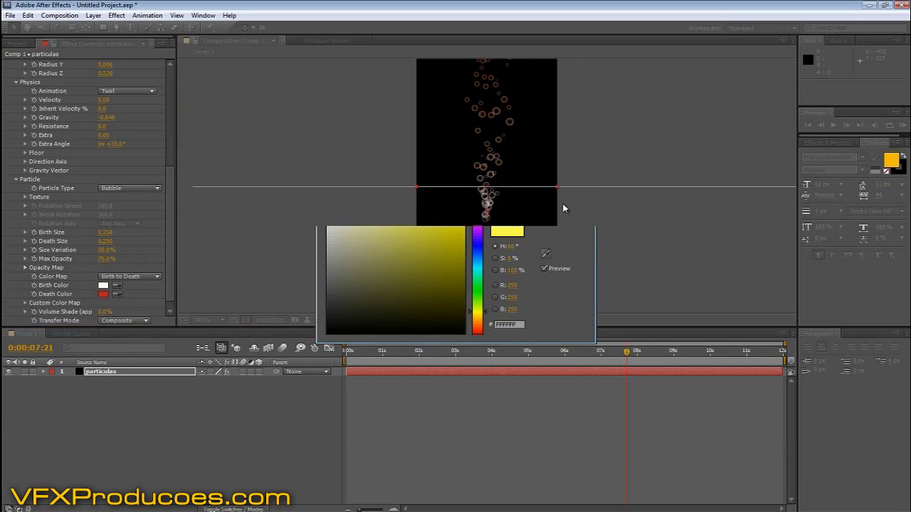
{"action": "left_click", "coordinate": [103, 294]}
{"action": "left_click_drag", "start_coordinate": [359, 240], "coordinate": [316, 198]}
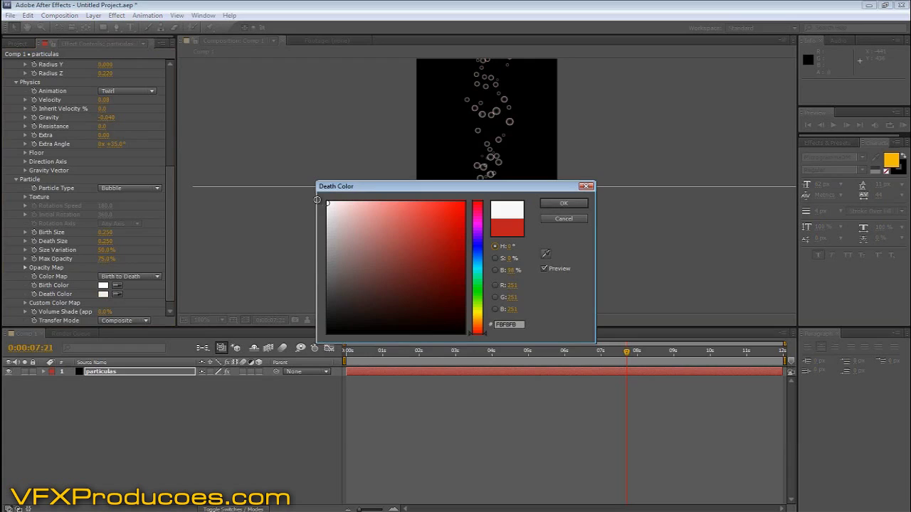
{"action": "left_click", "coordinate": [563, 203]}
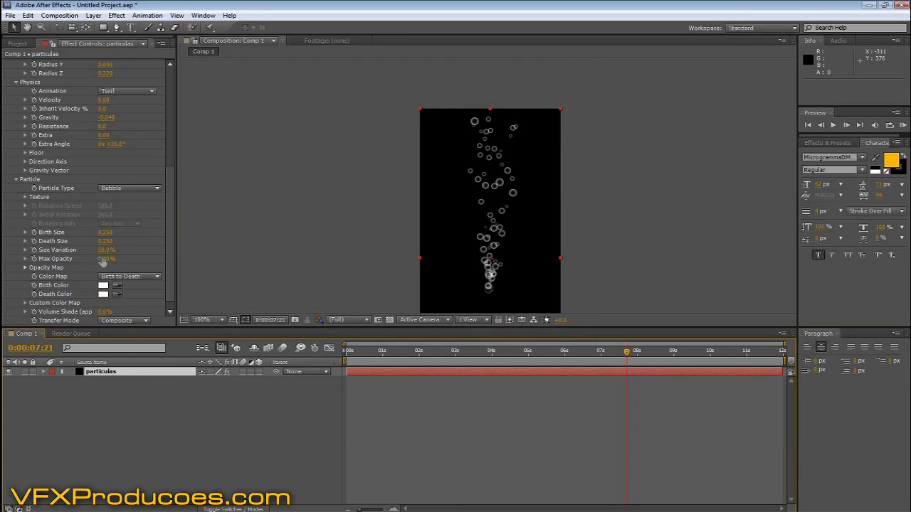
- Raise the bubbles' Max Opacity to 100% and check the whole composition at 0:00:05:05
{"action": "left_click_drag", "start_coordinate": [102, 260], "coordinate": [142, 257]}
{"action": "left_click", "coordinate": [380, 352]}
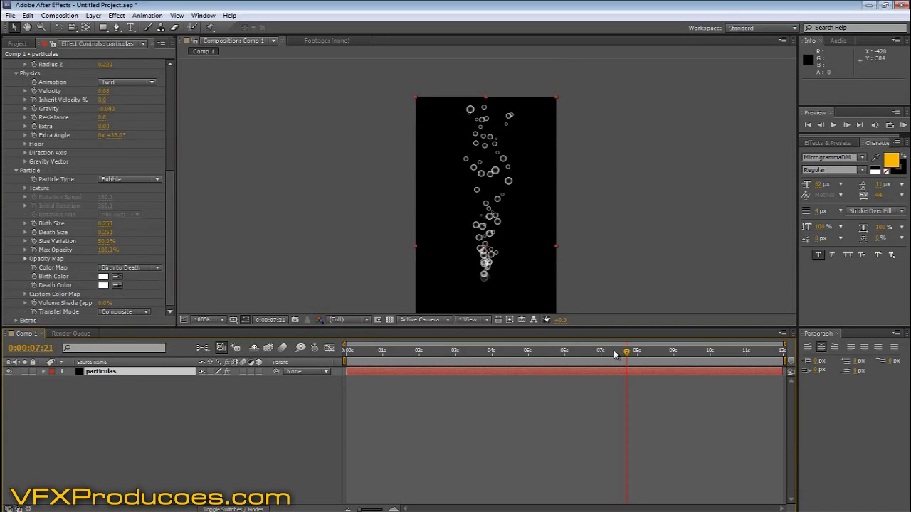
{"action": "left_click", "coordinate": [622, 351]}
{"action": "left_click_drag", "start_coordinate": [623, 352], "coordinate": [534, 351]}
{"action": "left_click_drag", "start_coordinate": [342, 252], "coordinate": [338, 179]}
{"action": "scroll", "coordinate": [339, 178], "scroll_direction": "down", "scroll_amount": 1}
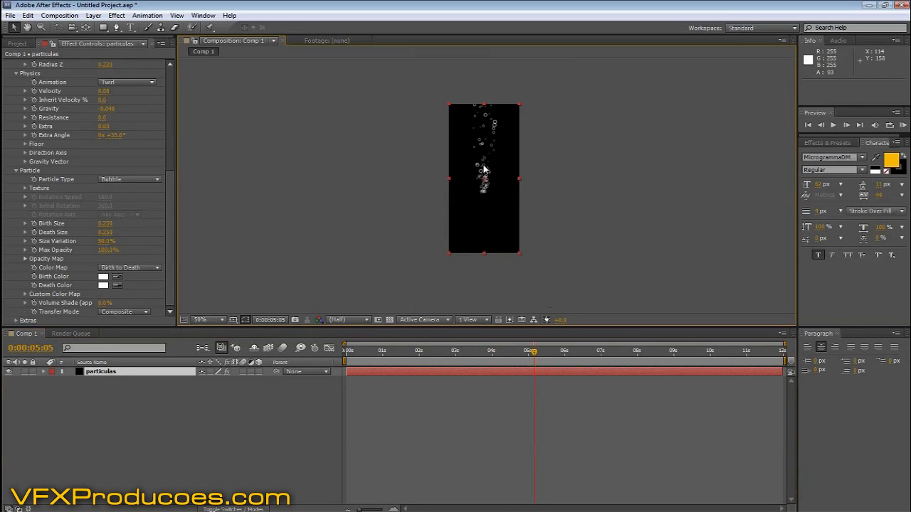
- Set the producer's Position Y to 0.8 and Longevity to 5.3 seconds, and preview the bubbles through 0:00:11:29
{"action": "left_click_drag", "start_coordinate": [168, 178], "coordinate": [159, 78]}
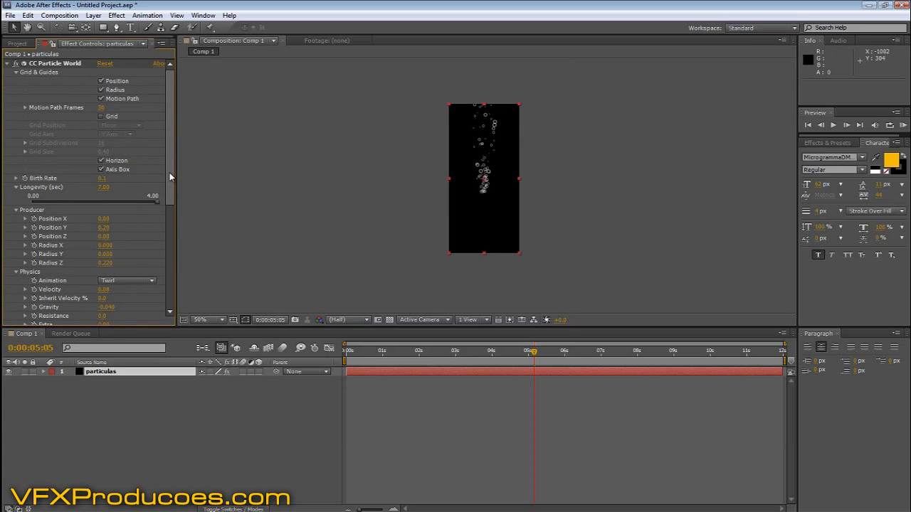
{"action": "left_click_drag", "start_coordinate": [104, 228], "coordinate": [143, 229]}
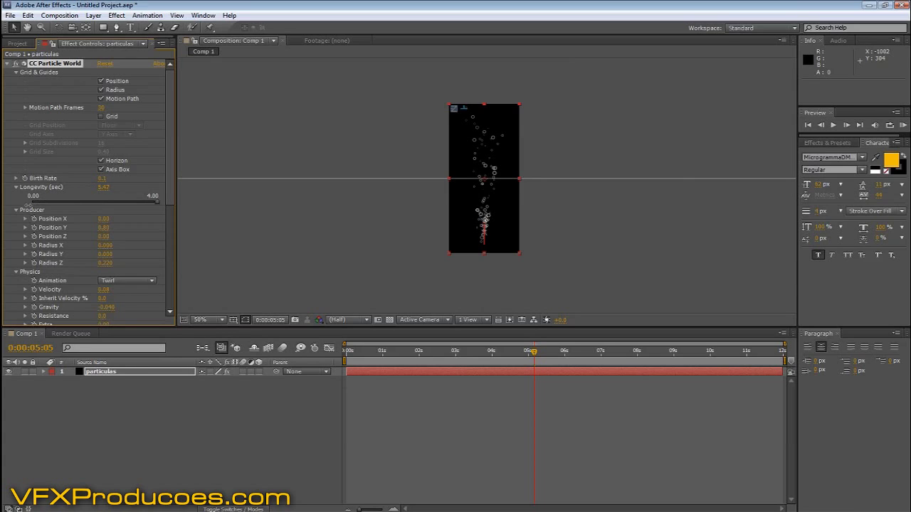
{"action": "left_click_drag", "start_coordinate": [534, 352], "coordinate": [788, 351]}
{"action": "scroll", "coordinate": [378, 276], "scroll_direction": "up", "scroll_amount": 1}
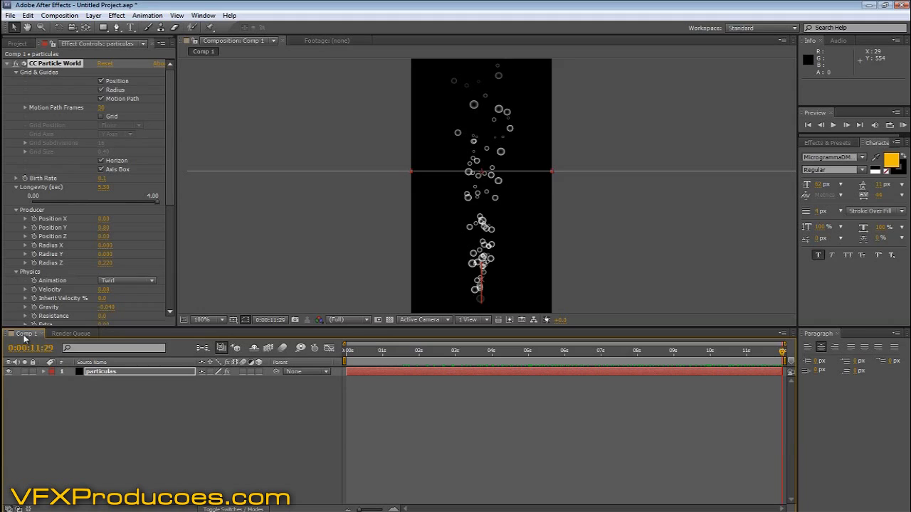
- Rename the Comp 1 composition in the project as Bolhas
{"action": "left_click", "coordinate": [17, 44]}
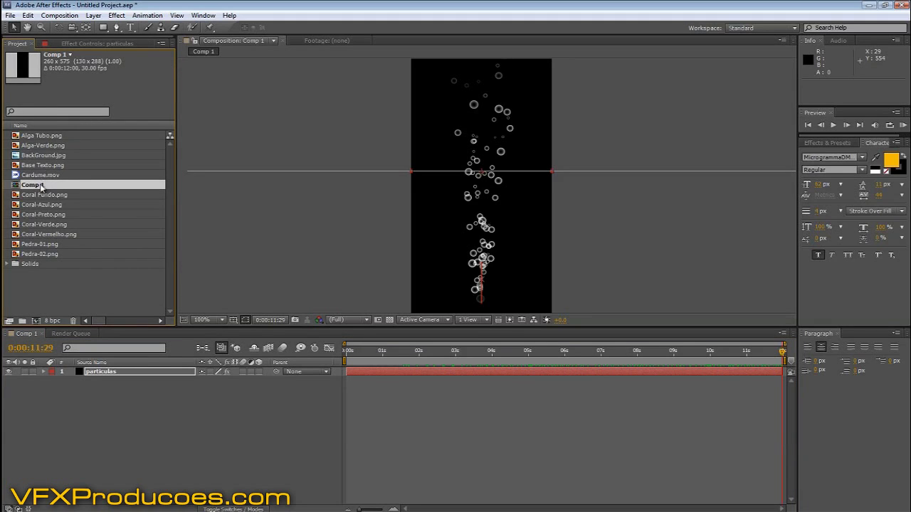
{"action": "key", "text": "Return"}
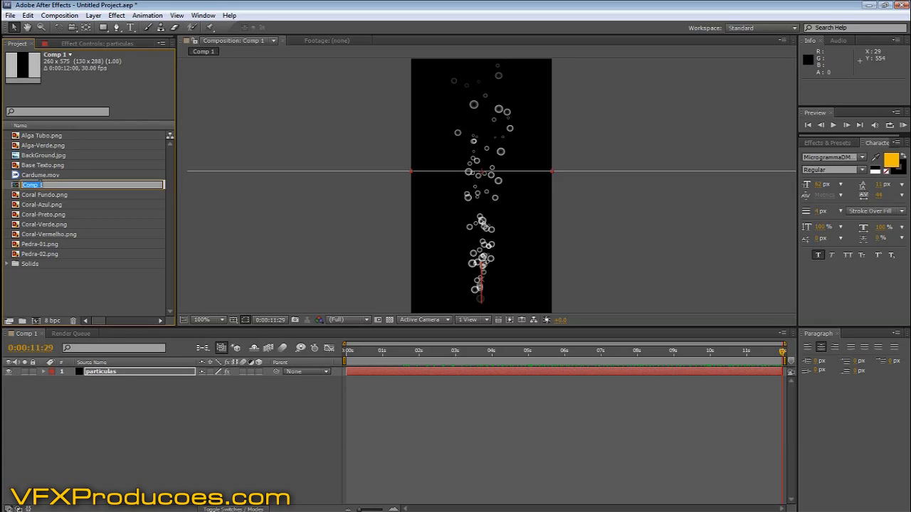
{"action": "type", "text": "Bolhas"}
{"action": "key", "text": "Return"}
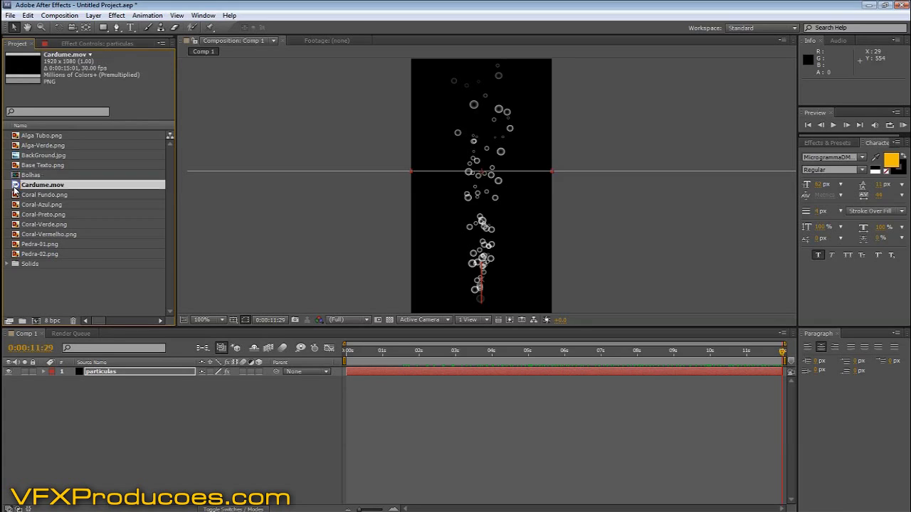
- Create a new composition named Raios refratarios using the NTSC DV preset
{"action": "left_click", "coordinate": [32, 177]}
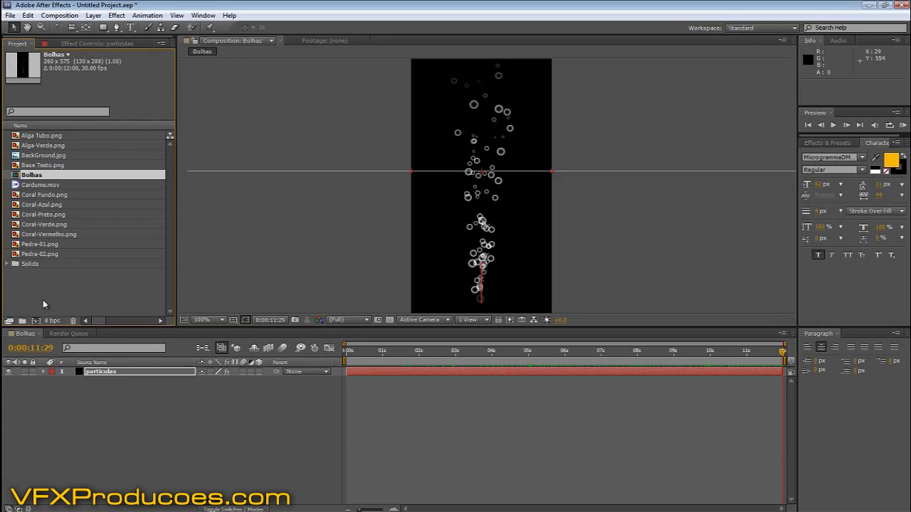
{"action": "left_click", "coordinate": [91, 289]}
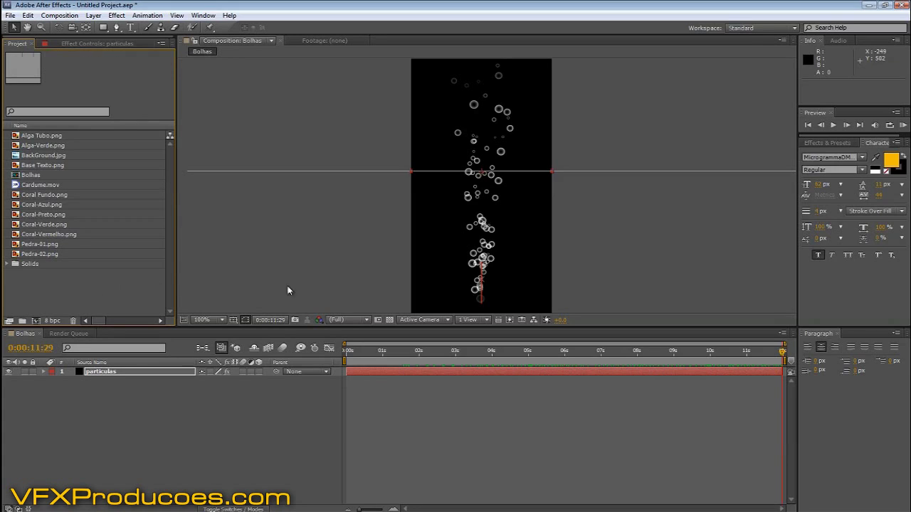
{"action": "left_click", "coordinate": [60, 15]}
{"action": "left_click", "coordinate": [71, 29]}
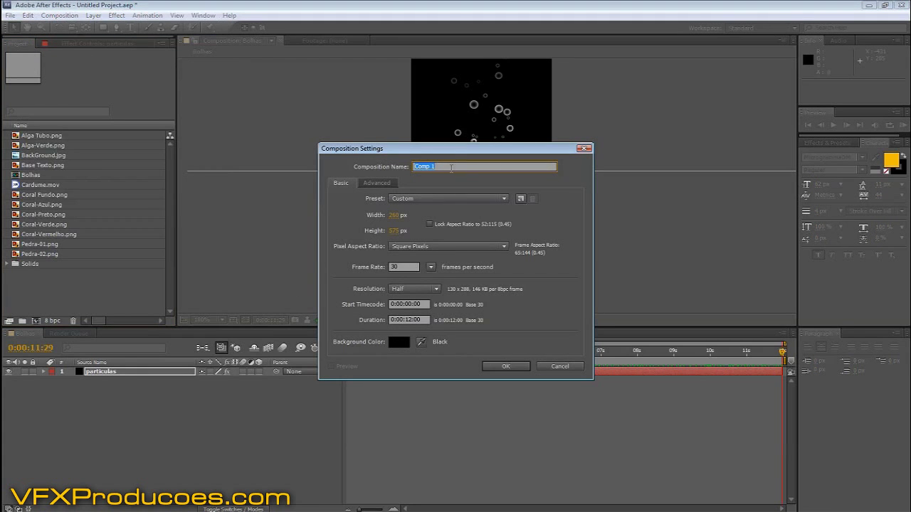
{"action": "type", "text": "Raios refratarios"}
{"action": "left_click", "coordinate": [405, 200]}
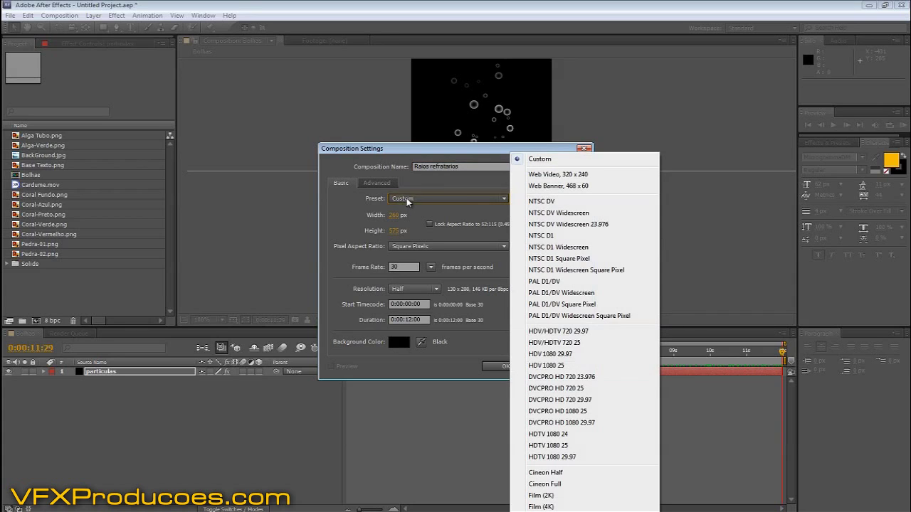
{"action": "left_click", "coordinate": [549, 203]}
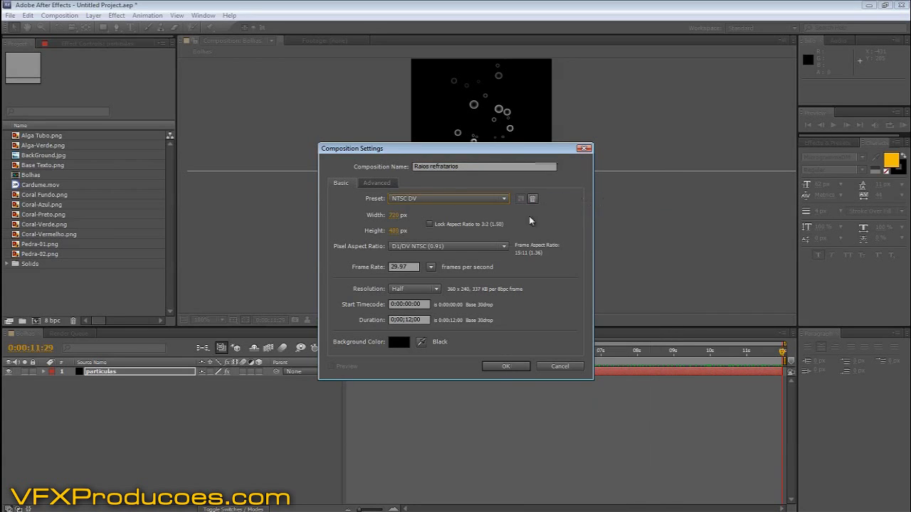
- Set the new composition's frame rate to 30 and its pixel aspect ratio to Square Pixels, and confirm the settings
{"action": "left_click", "coordinate": [404, 267]}
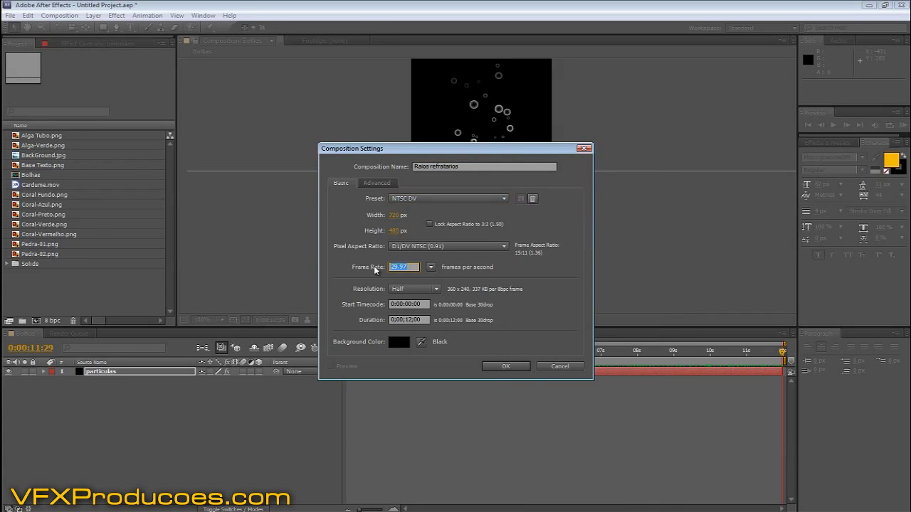
{"action": "type", "text": "30"}
{"action": "key", "text": "Tab"}
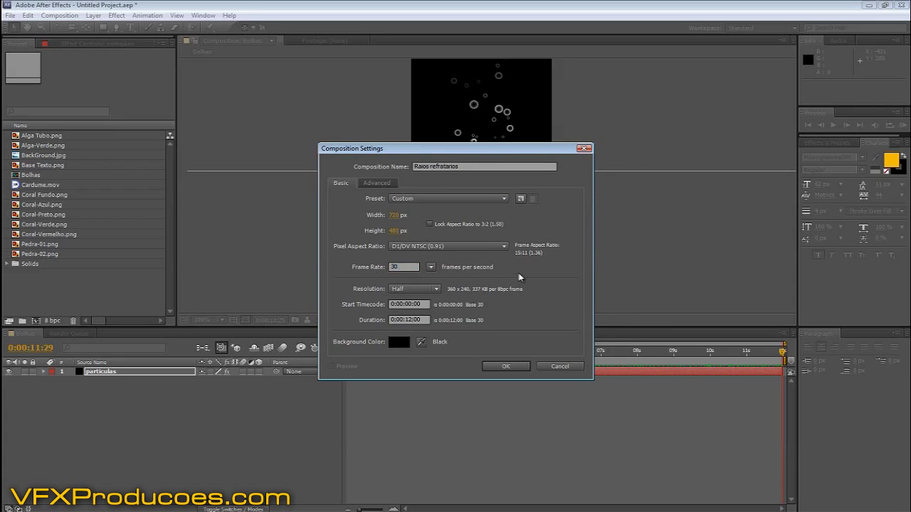
{"action": "left_click", "coordinate": [427, 250]}
{"action": "left_click", "coordinate": [426, 259]}
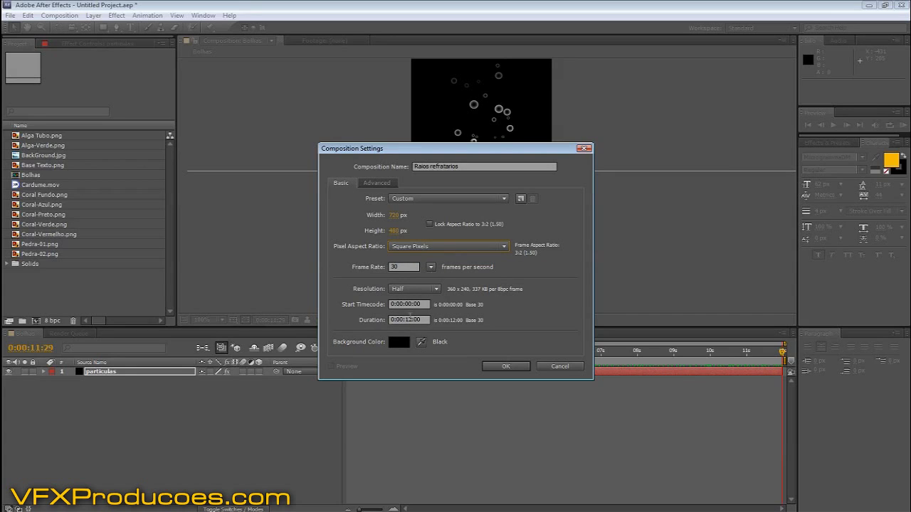
{"action": "left_click", "coordinate": [500, 367]}
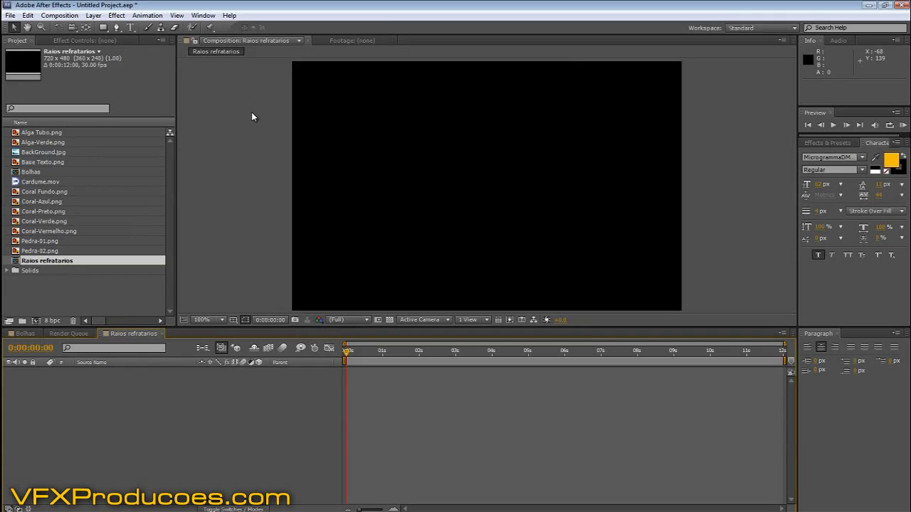
- Add a black solid matching the composition size to Raios refratarios
{"action": "left_click", "coordinate": [93, 15]}
{"action": "mouse_move", "coordinate": [107, 27]}
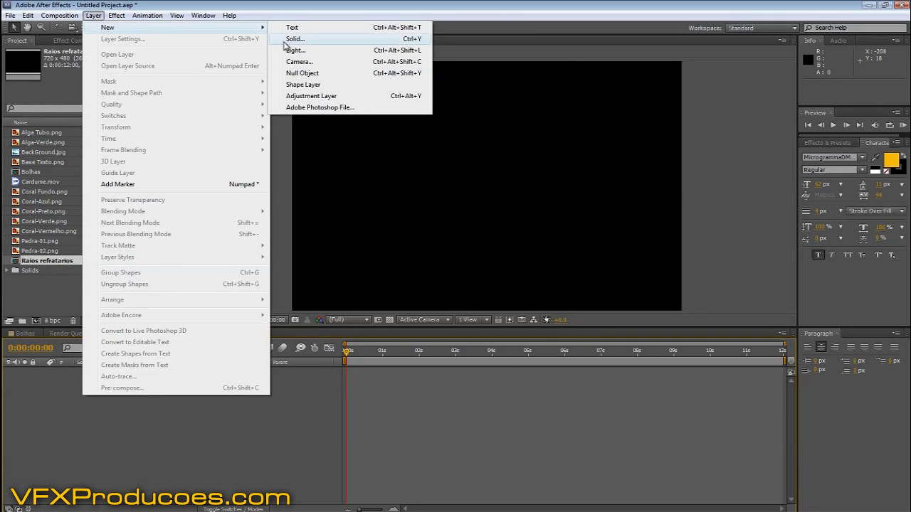
{"action": "left_click", "coordinate": [291, 39]}
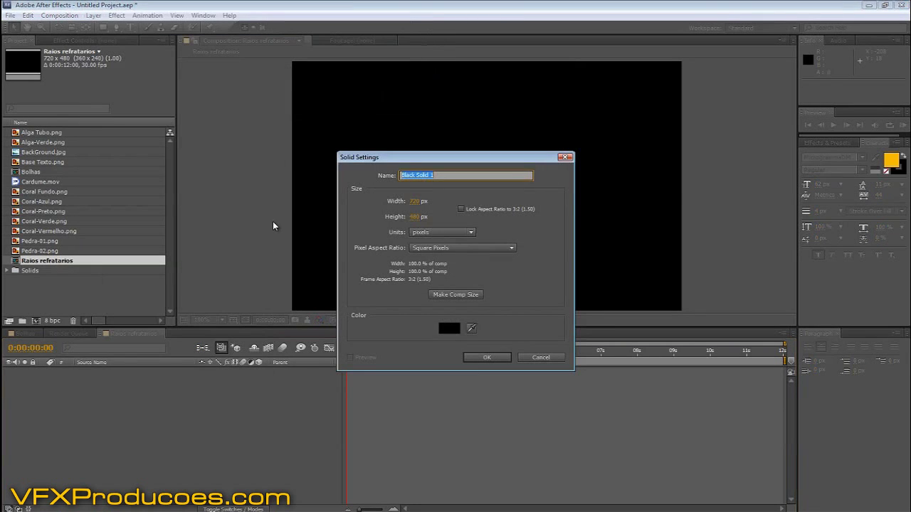
{"action": "left_click", "coordinate": [459, 295]}
{"action": "left_click", "coordinate": [486, 357]}
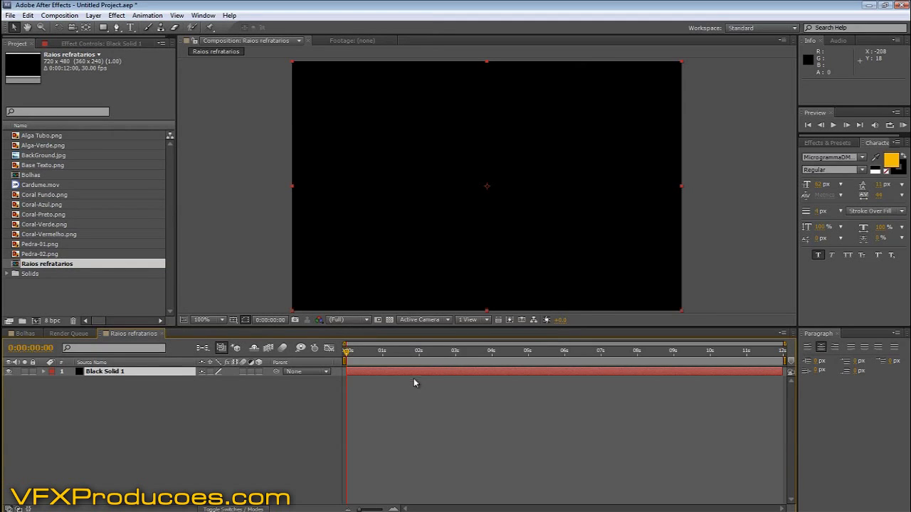
- Apply Fractal Noise to the black solid with the Swirly fractal type and Invert enabled
{"action": "left_click", "coordinate": [115, 16]}
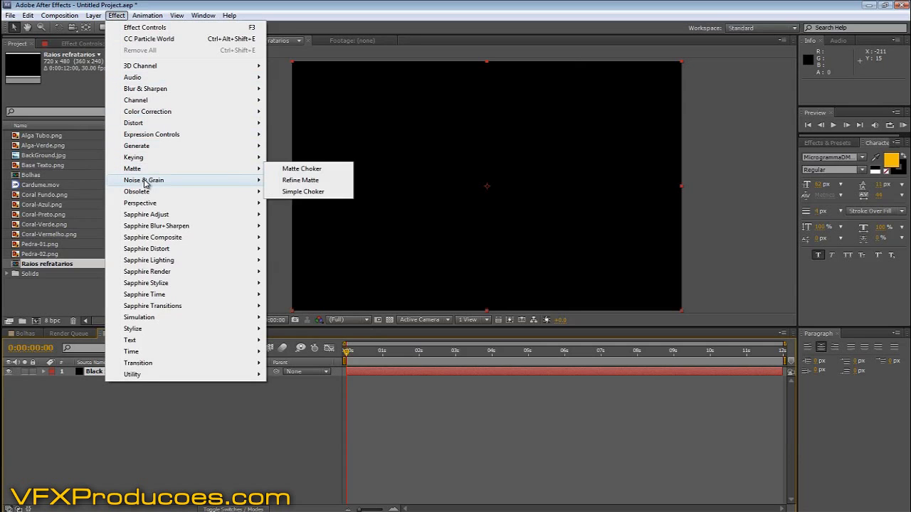
{"action": "mouse_move", "coordinate": [145, 184]}
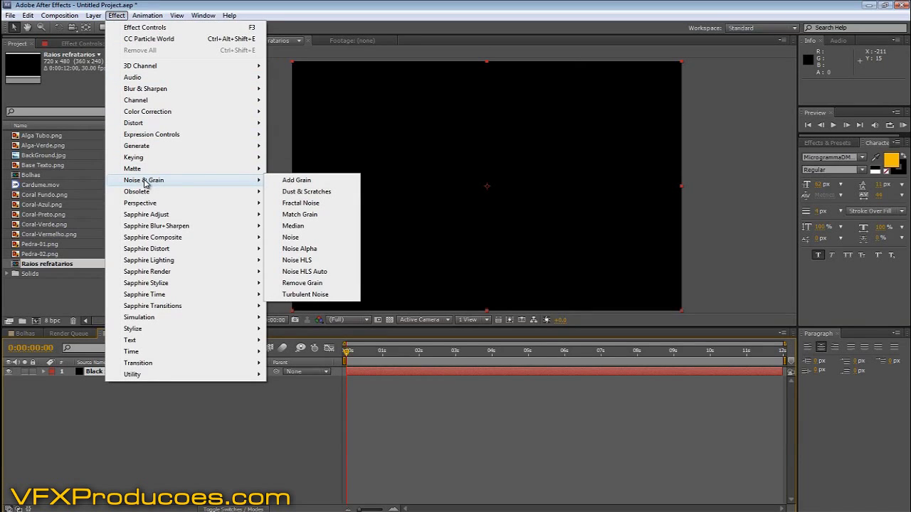
{"action": "left_click", "coordinate": [306, 203]}
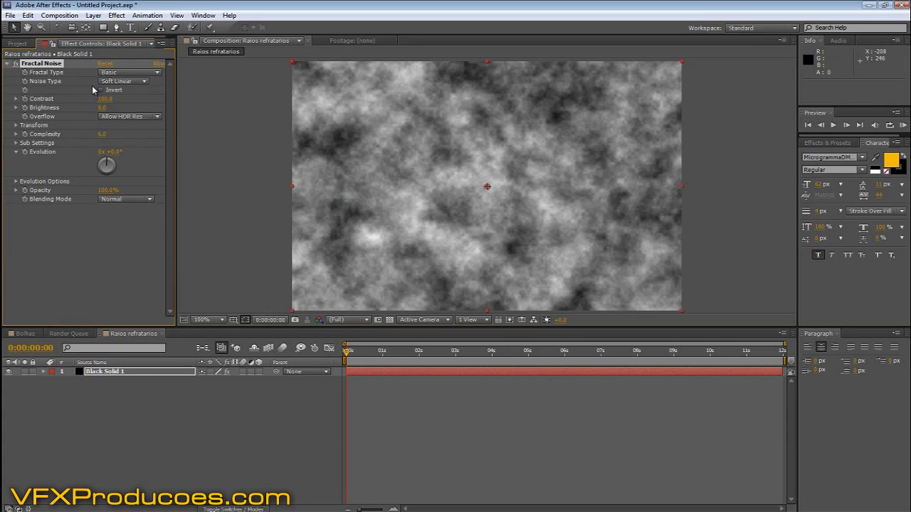
{"action": "left_click", "coordinate": [131, 74]}
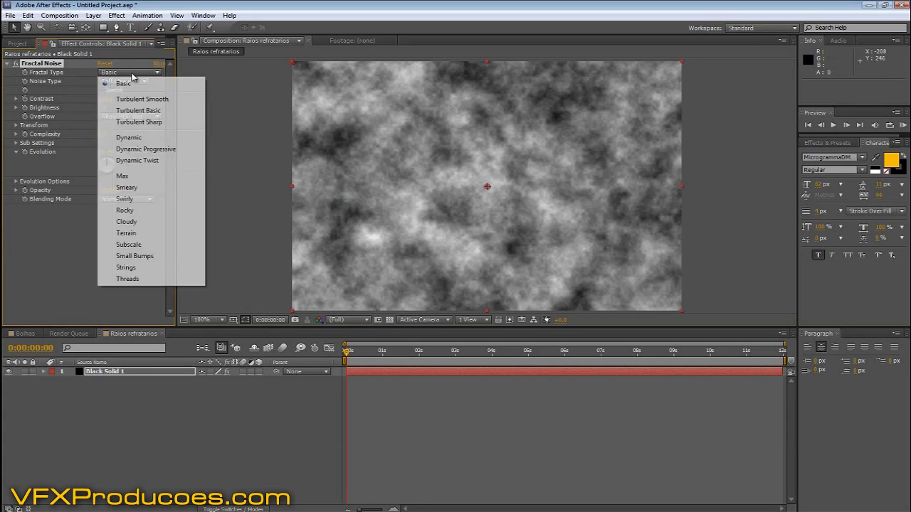
{"action": "left_click", "coordinate": [125, 199]}
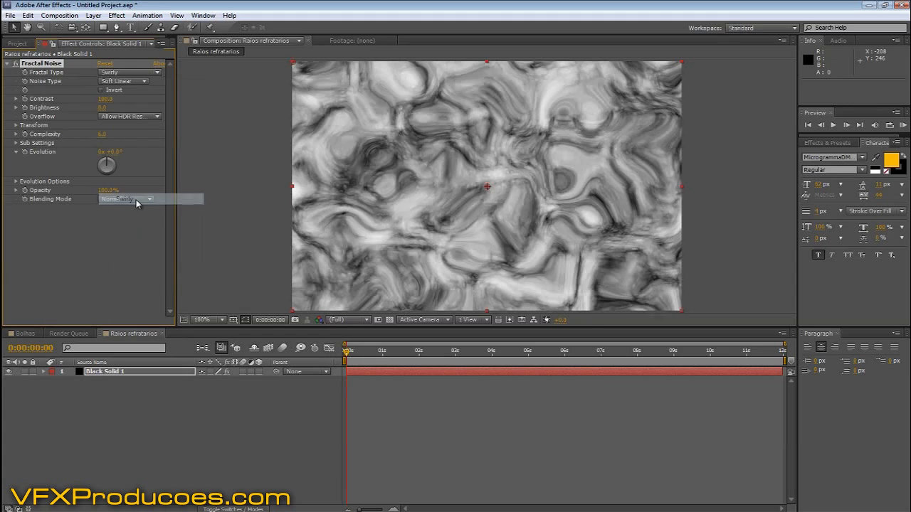
{"action": "left_click", "coordinate": [101, 90]}
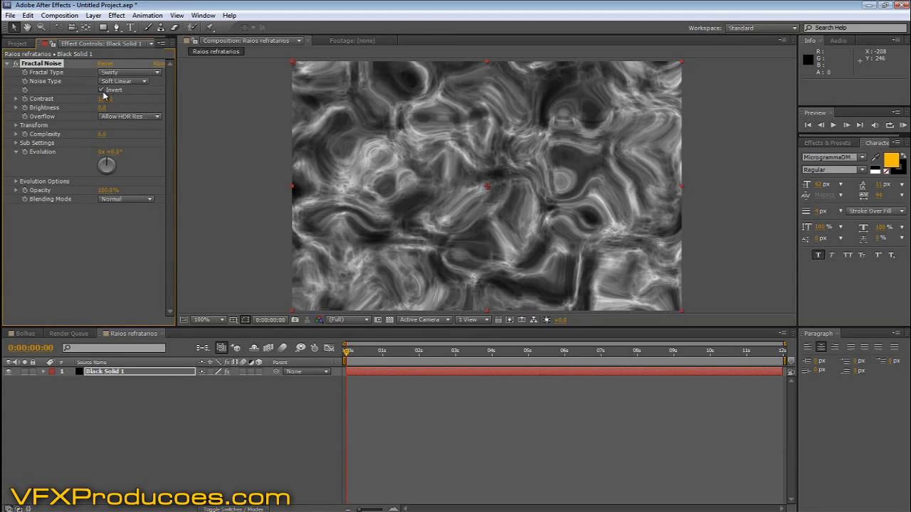
- Set the Fractal Noise Contrast to 130 and Complexity to 3
{"action": "left_click_drag", "start_coordinate": [102, 99], "coordinate": [127, 101]}
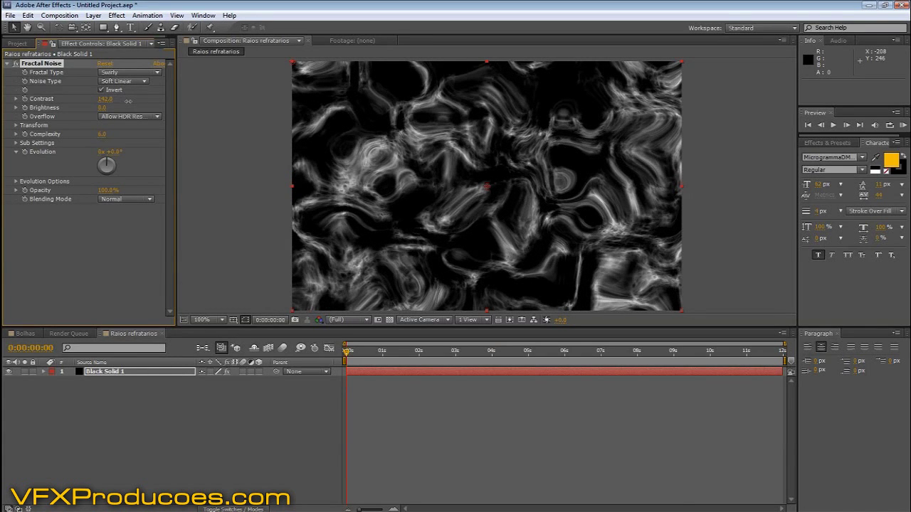
{"action": "left_click_drag", "start_coordinate": [127, 102], "coordinate": [123, 103]}
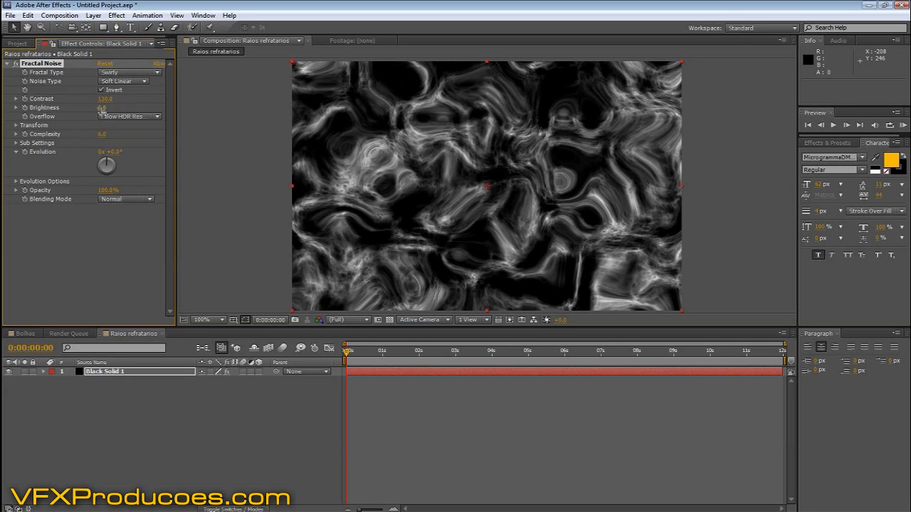
{"action": "left_click", "coordinate": [16, 125]}
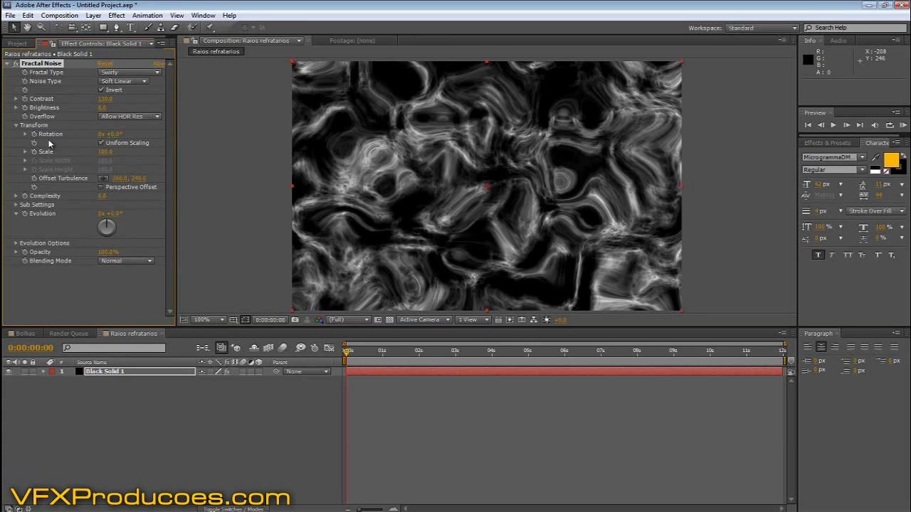
{"action": "left_click", "coordinate": [16, 125]}
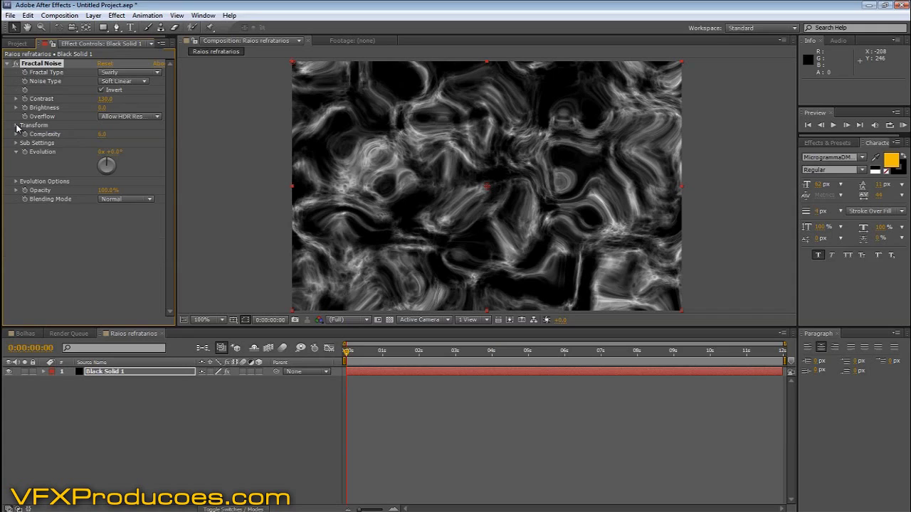
{"action": "left_click", "coordinate": [102, 134]}
{"action": "type", "text": "3"}
{"action": "key", "text": "Return"}
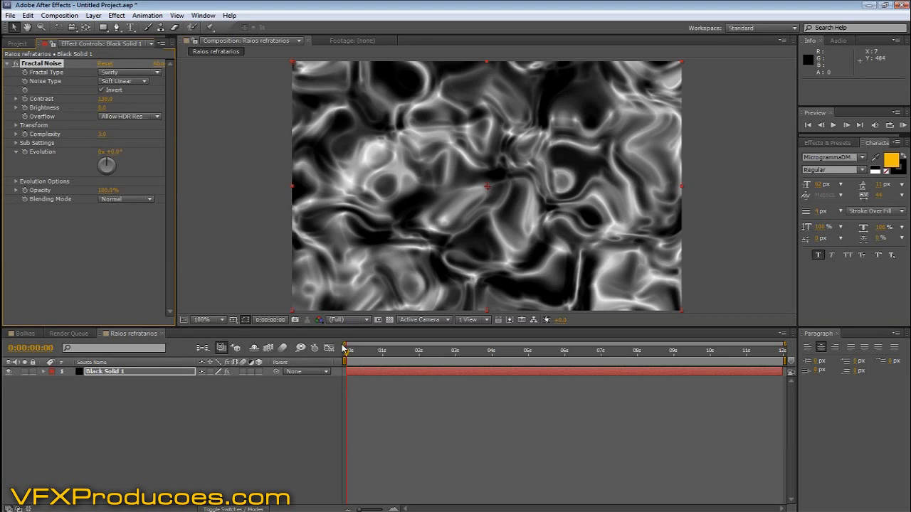
- Keyframe the noise Evolution from 0° at the first frame to 330° at 0:00:11:29, and return to the start
{"action": "mouse_move", "coordinate": [347, 354]}
{"action": "left_mouse_down"}
{"action": "mouse_move", "coordinate": [793, 360]}
{"action": "mouse_move", "coordinate": [345, 361]}
{"action": "left_mouse_up"}
{"action": "left_click", "coordinate": [24, 153]}
{"action": "left_click_drag", "start_coordinate": [348, 356], "coordinate": [799, 360]}
{"action": "left_click", "coordinate": [116, 151]}
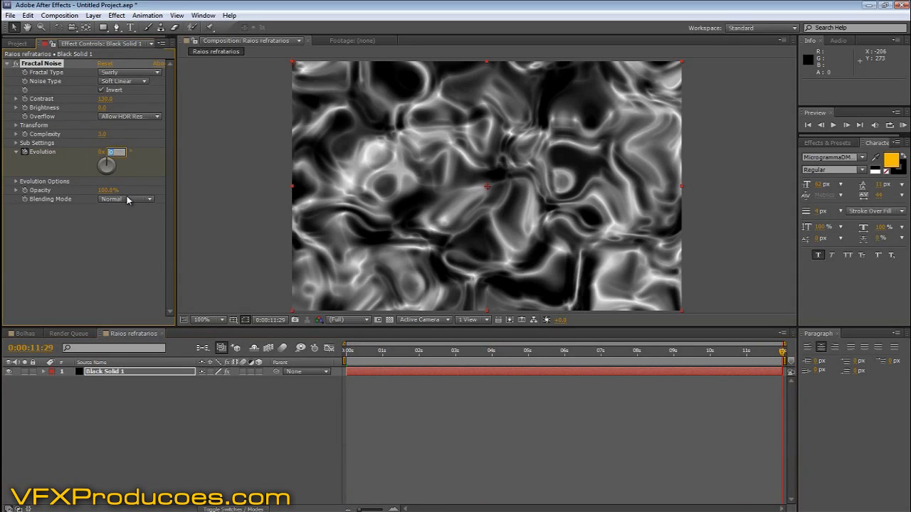
{"action": "type", "text": "330"}
{"action": "key", "text": "Return"}
{"action": "left_click", "coordinate": [349, 352]}
{"action": "mouse_move", "coordinate": [357, 356]}
{"action": "left_mouse_down"}
{"action": "mouse_move", "coordinate": [782, 361]}
{"action": "mouse_move", "coordinate": [347, 359]}
{"action": "left_mouse_up"}
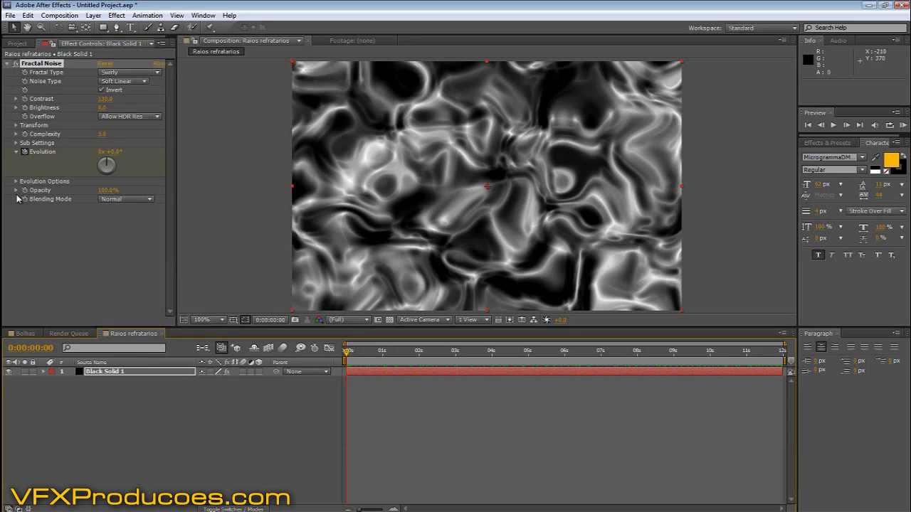
- Disable Uniform Scaling, stretch the noise to a Scale Height of about 2545, and preview the streaks through 0:00:11:29
{"action": "left_click", "coordinate": [16, 125]}
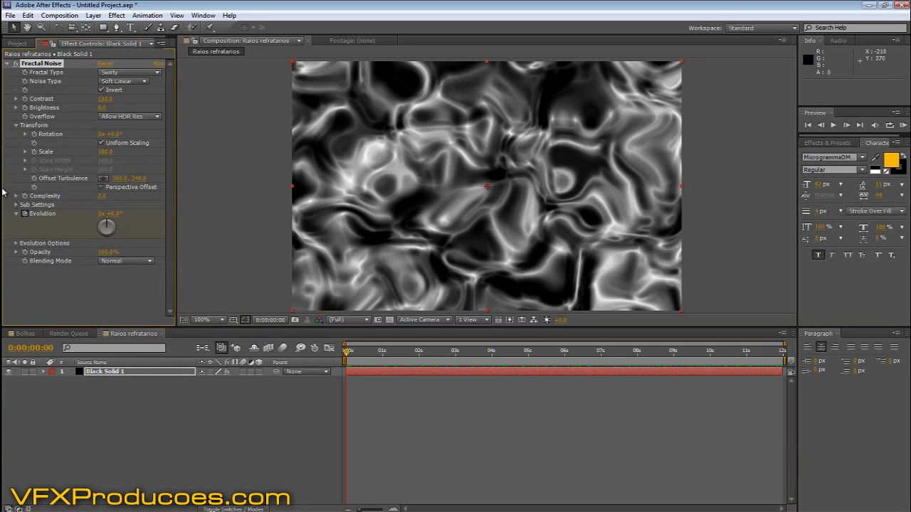
{"action": "left_click", "coordinate": [101, 143]}
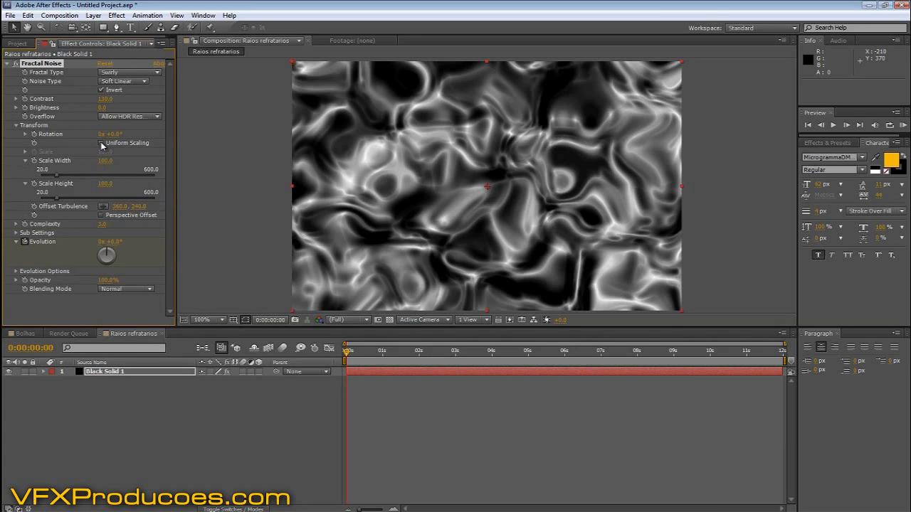
{"action": "mouse_move", "coordinate": [105, 183]}
{"action": "left_mouse_down"}
{"action": "mouse_move", "coordinate": [400, 194]}
{"action": "mouse_move", "coordinate": [910, 184]}
{"action": "left_mouse_up"}
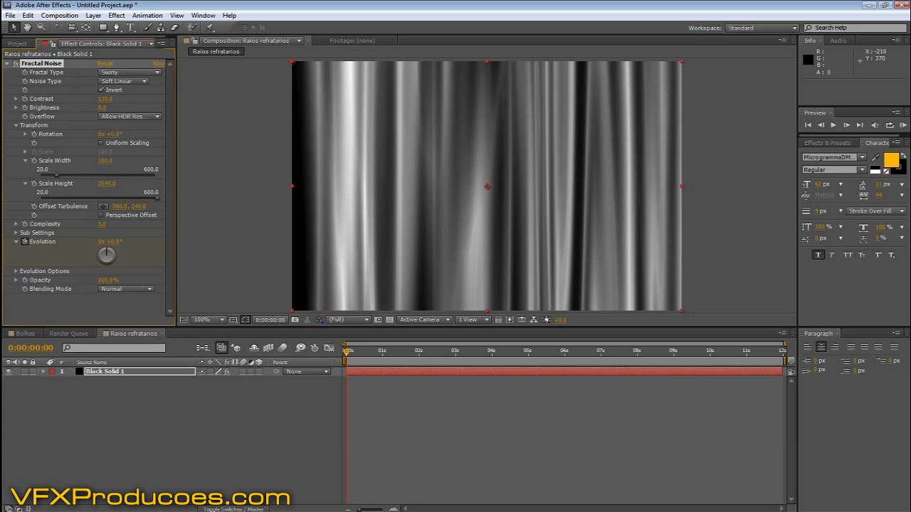
{"action": "left_click_drag", "start_coordinate": [348, 355], "coordinate": [783, 363]}
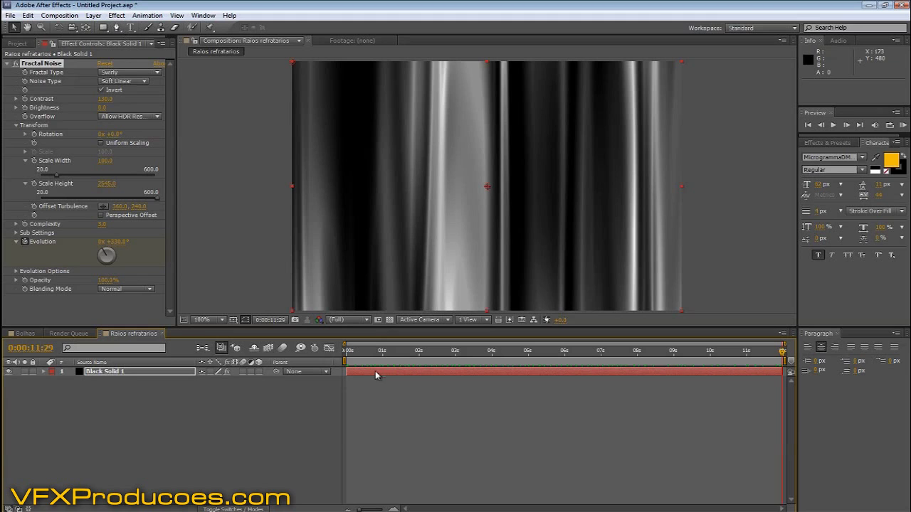
- Apply Corner Pin to the solid and spread its lower corners outward to about (-376, 512) and (1179, 484)
{"action": "left_click", "coordinate": [116, 15]}
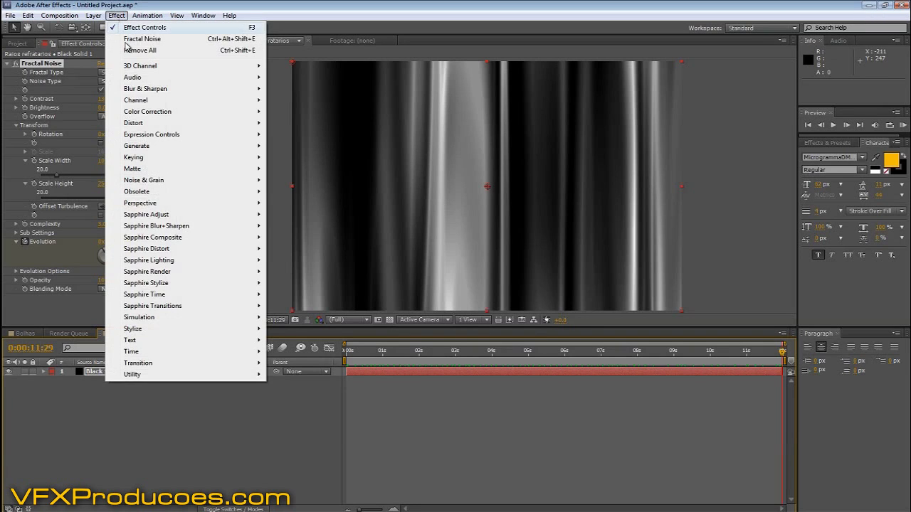
{"action": "mouse_move", "coordinate": [140, 126]}
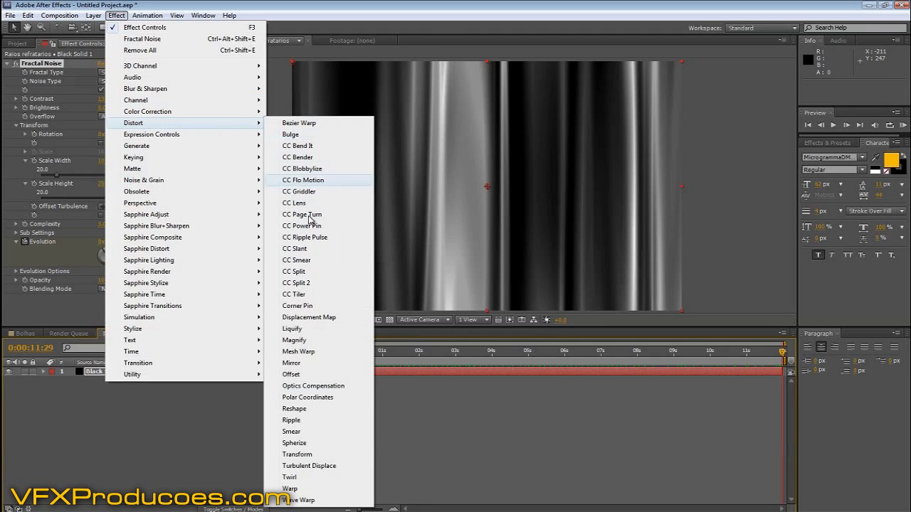
{"action": "left_click", "coordinate": [297, 305]}
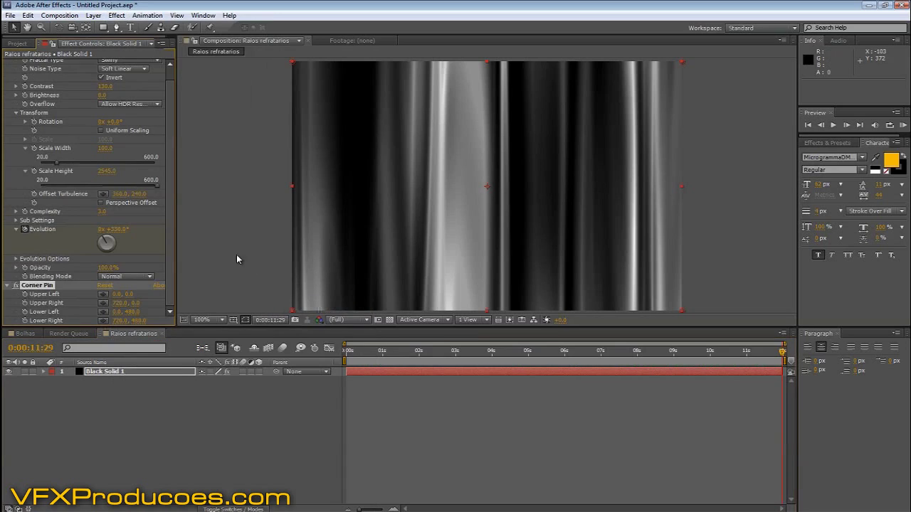
{"action": "key", "text": "comma"}
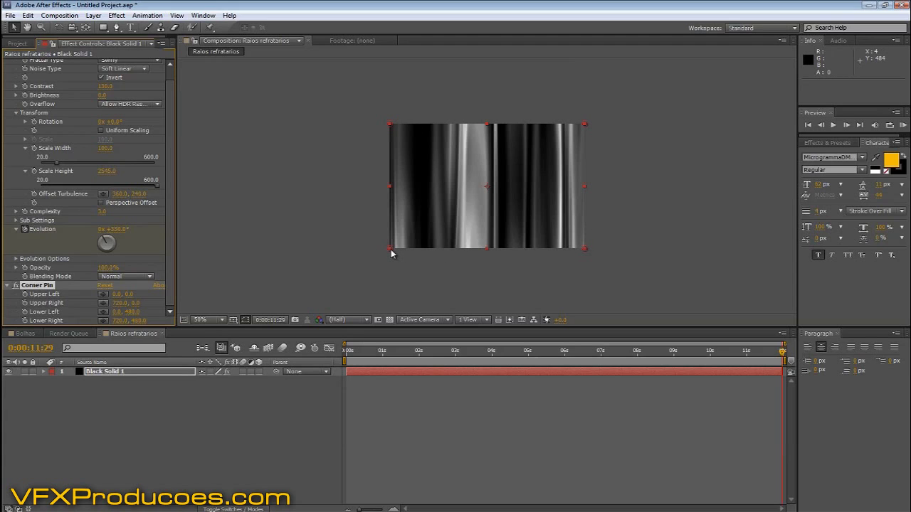
{"action": "left_click_drag", "start_coordinate": [391, 252], "coordinate": [311, 258]}
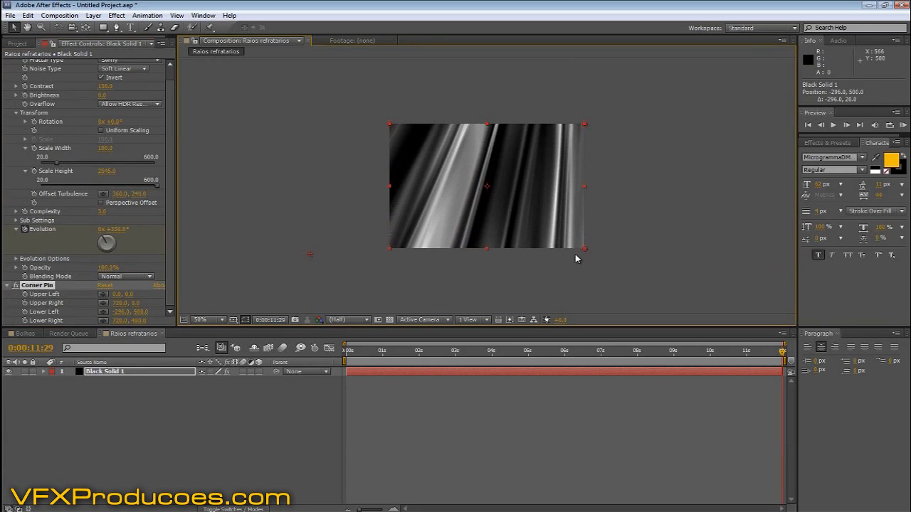
{"action": "left_click_drag", "start_coordinate": [587, 251], "coordinate": [716, 255]}
{"action": "left_click_drag", "start_coordinate": [308, 257], "coordinate": [288, 259]}
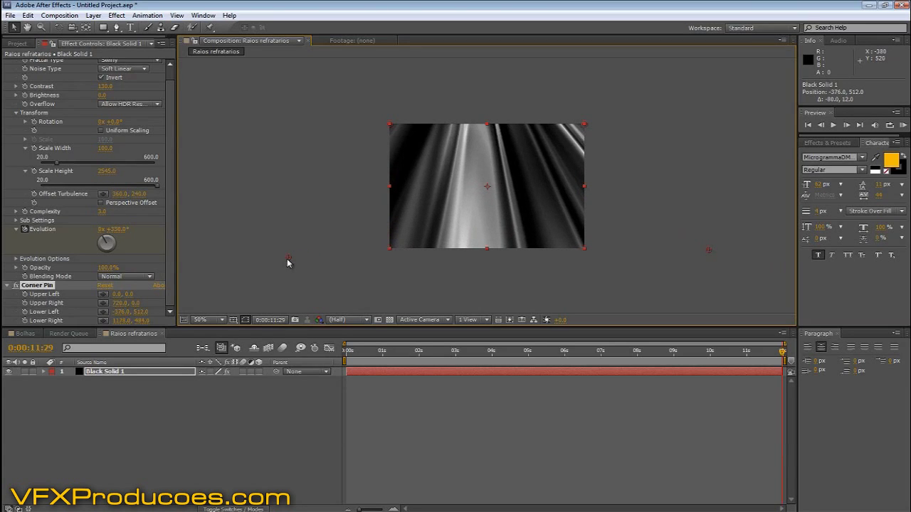
- Refine the Corner Pin's lower corners to about (-382, 514) and (1194, 480), and preview the light rays across the timeline
{"action": "left_click_drag", "start_coordinate": [712, 254], "coordinate": [715, 252]}
{"action": "left_click", "coordinate": [352, 352]}
{"action": "left_click_drag", "start_coordinate": [352, 353], "coordinate": [815, 354]}
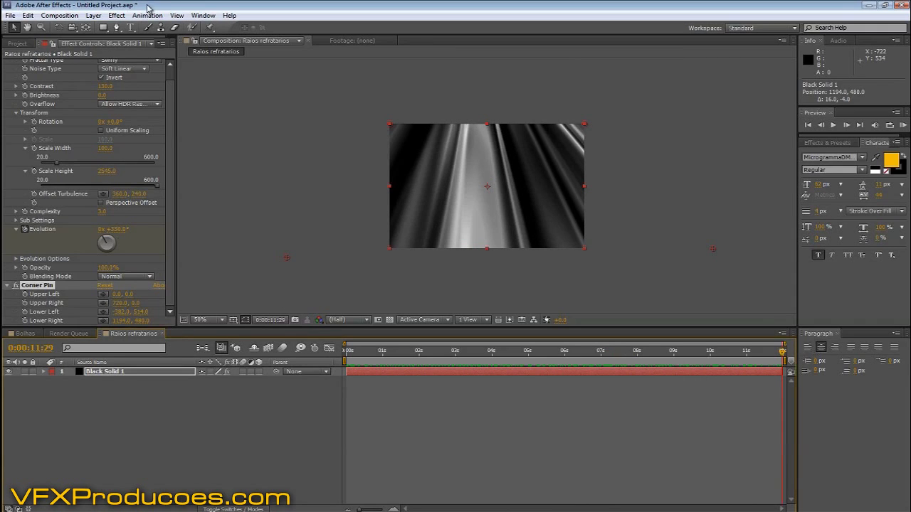
- Create a 720 x 480 composition named PRINCIPAL at 30 fps with a duration of 0:00:12:00
{"action": "left_click", "coordinate": [60, 16]}
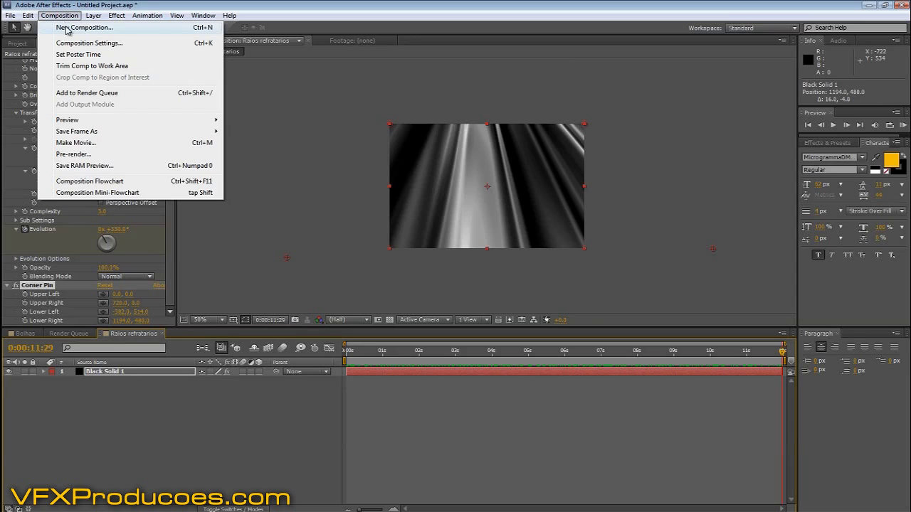
{"action": "left_click", "coordinate": [68, 27]}
{"action": "type", "text": "PRINCIPAL"}
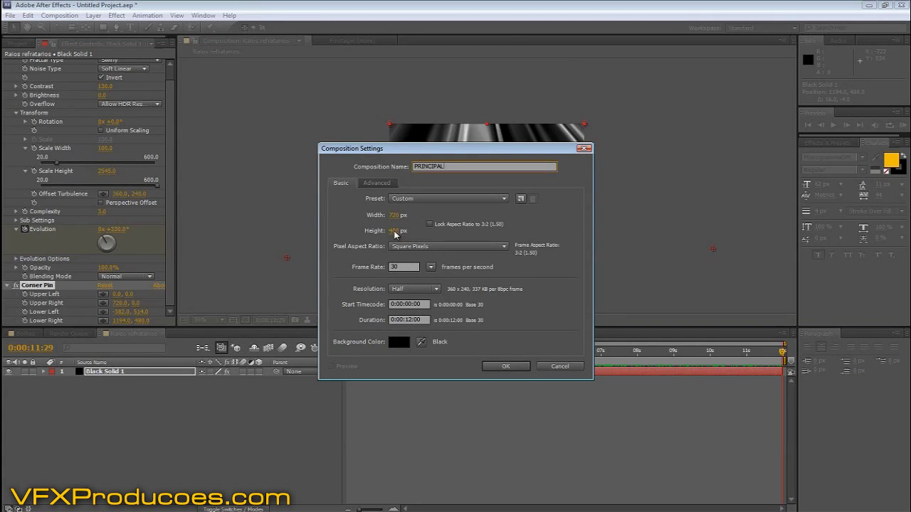
{"action": "left_click", "coordinate": [402, 268]}
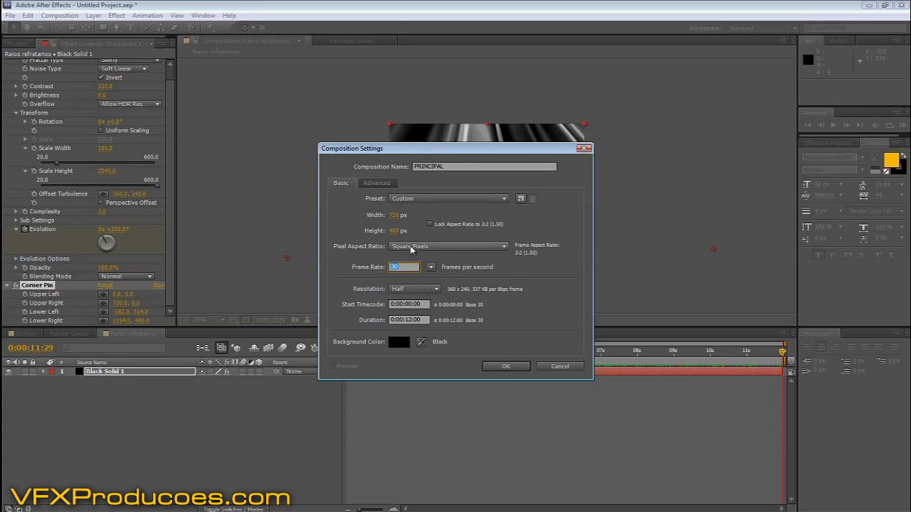
{"action": "left_click", "coordinate": [508, 367]}
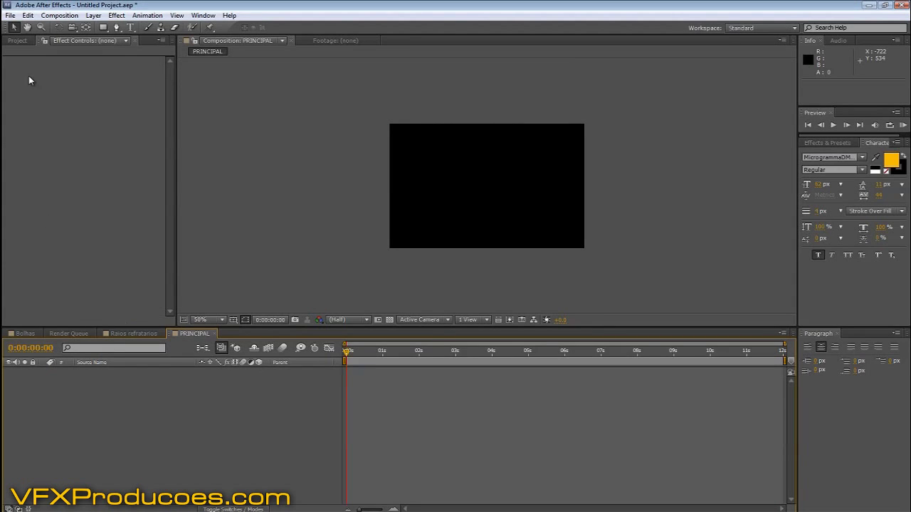
- Add BackGround.jpg to the PRINCIPAL composition and turn it into a 3D layer
{"action": "left_click", "coordinate": [13, 41]}
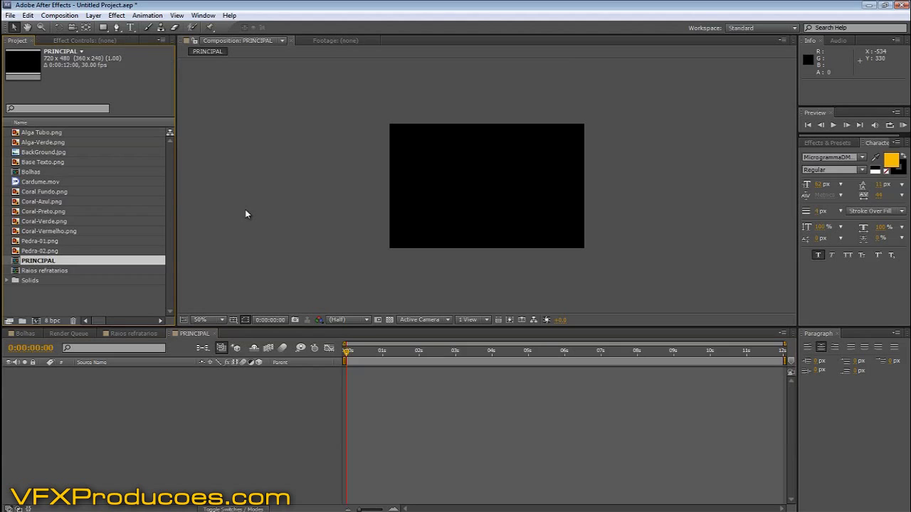
{"action": "left_click", "coordinate": [63, 154]}
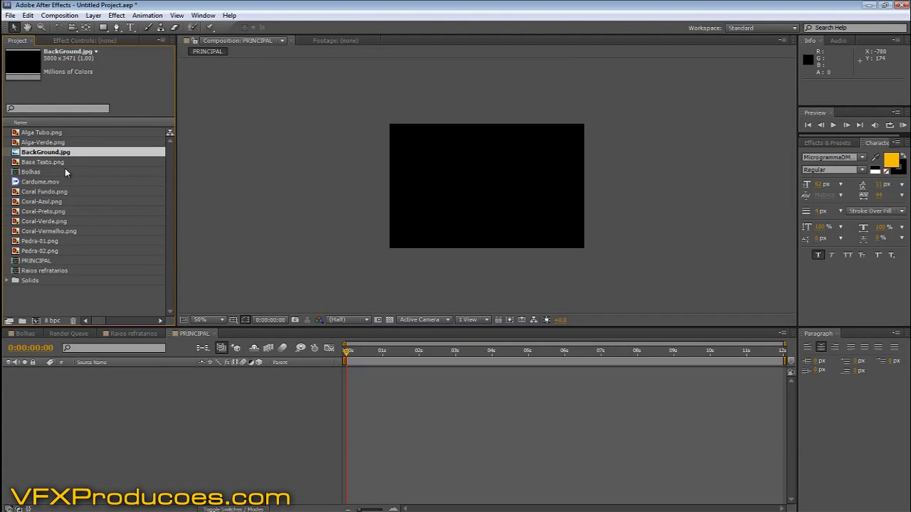
{"action": "left_click_drag", "start_coordinate": [66, 151], "coordinate": [100, 379]}
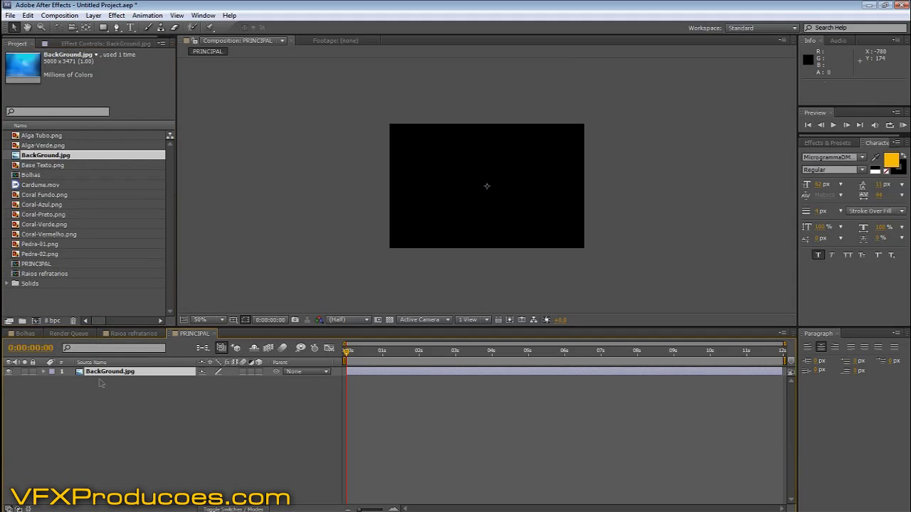
{"action": "key", "text": "comma"}
{"action": "key", "text": "comma"}
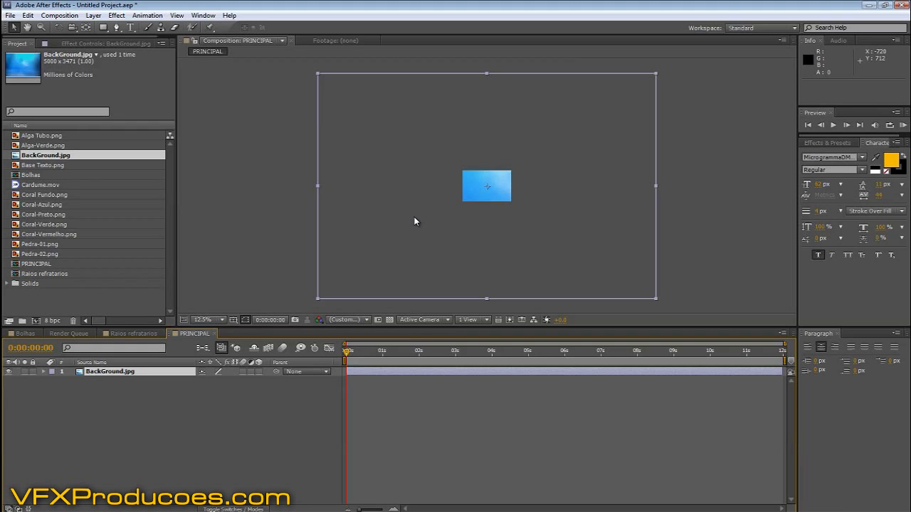
{"action": "left_click", "coordinate": [258, 371]}
- Add a two-node camera to PRINCIPAL using the 35mm preset
{"action": "left_click", "coordinate": [94, 15]}
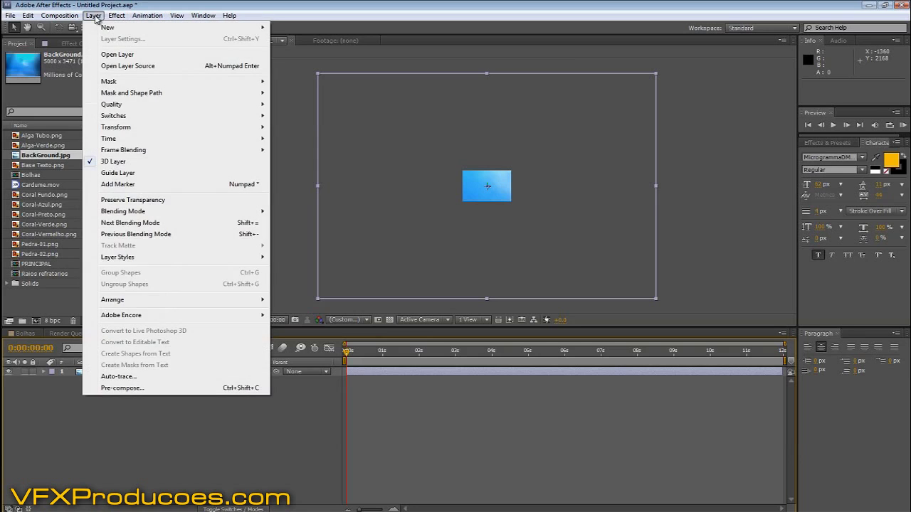
{"action": "mouse_move", "coordinate": [113, 29]}
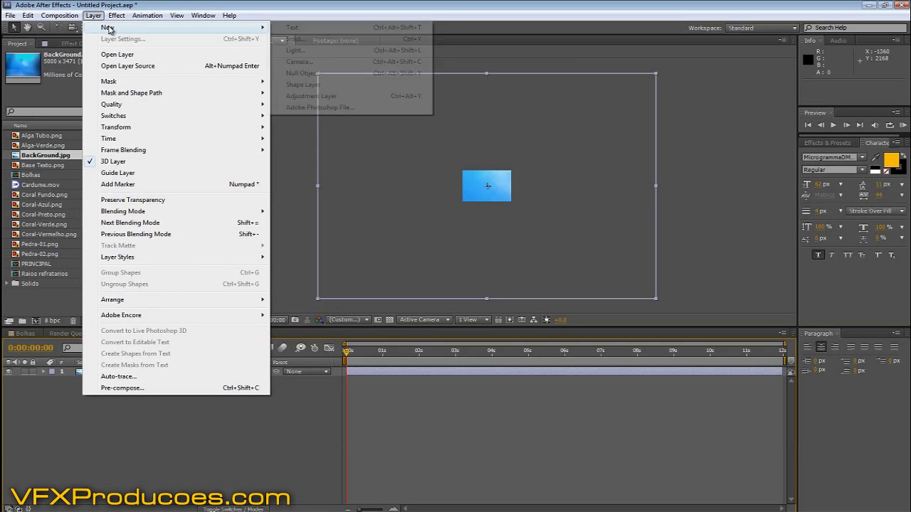
{"action": "left_click", "coordinate": [300, 62]}
{"action": "left_click", "coordinate": [495, 185]}
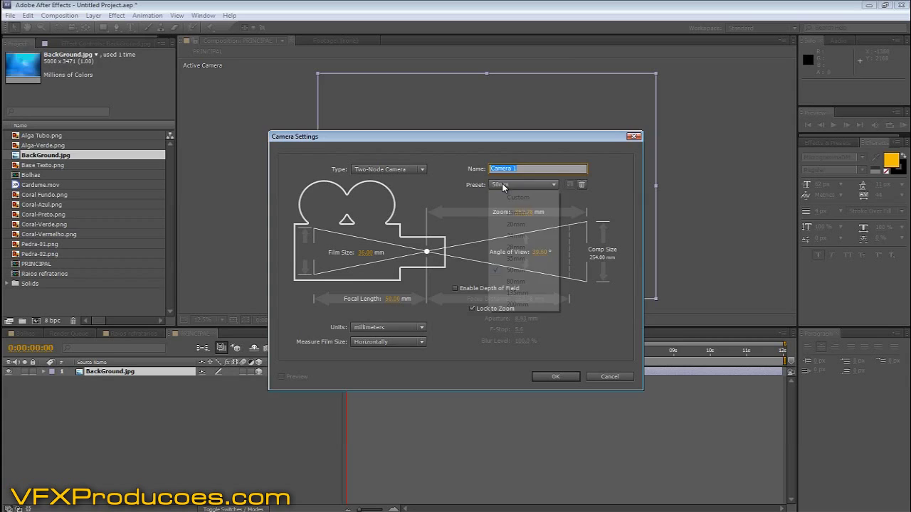
{"action": "left_click", "coordinate": [516, 258]}
{"action": "left_click", "coordinate": [553, 377]}
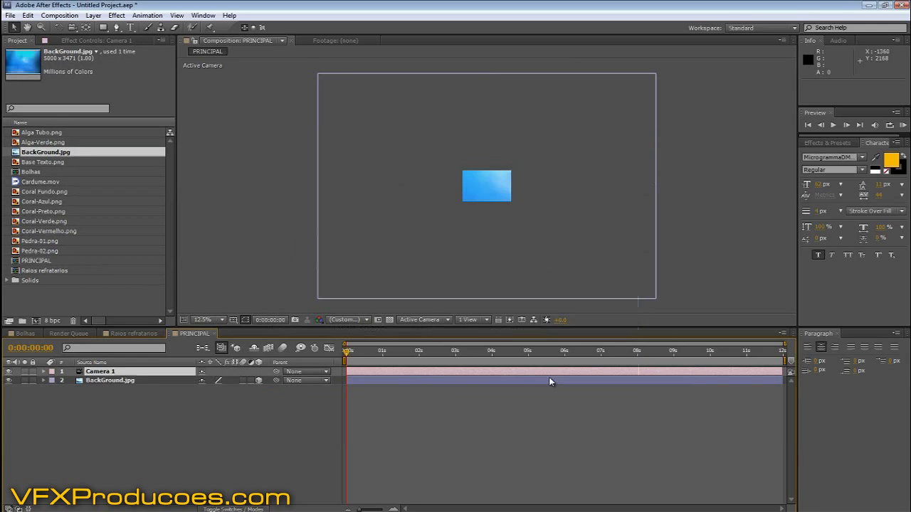
{"action": "scroll", "coordinate": [417, 247], "scroll_direction": "up", "scroll_amount": 3}
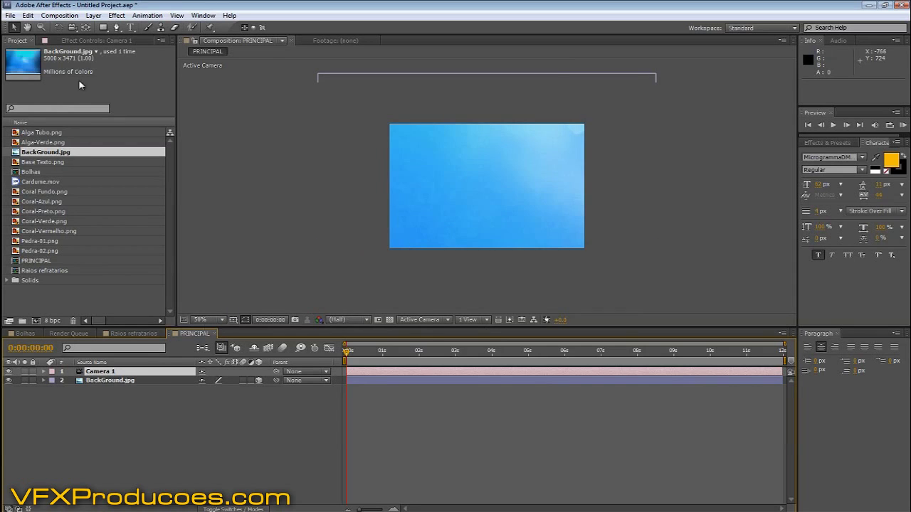
- Add a null object, make it a 3D layer, and parent Camera 1 to it
{"action": "left_click", "coordinate": [93, 15]}
{"action": "mouse_move", "coordinate": [108, 29]}
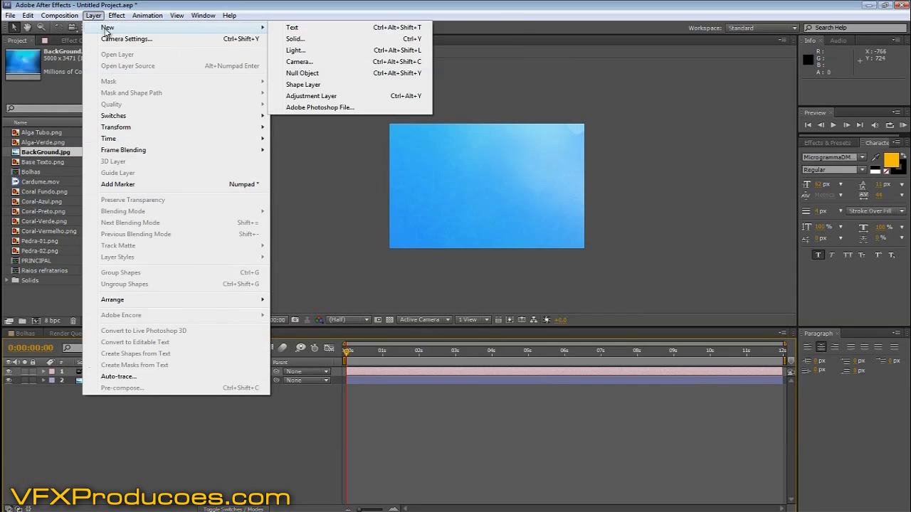
{"action": "left_click", "coordinate": [340, 74]}
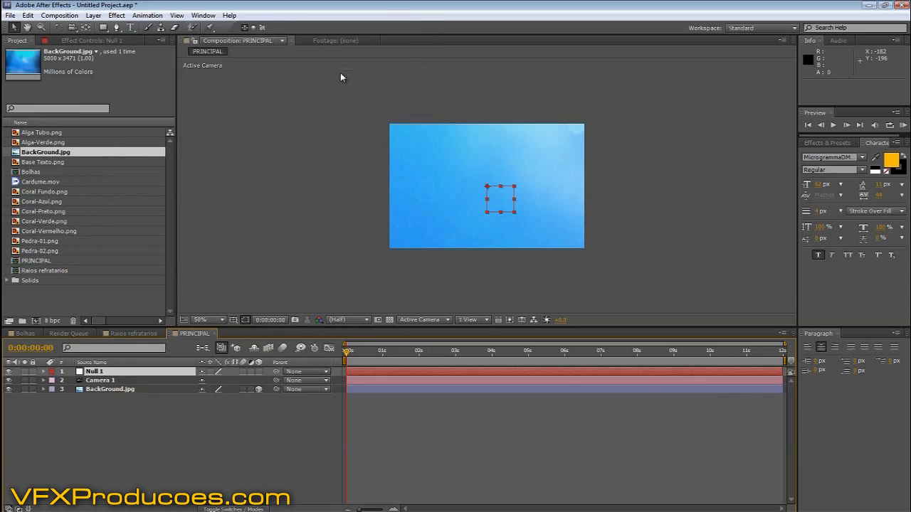
{"action": "left_click", "coordinate": [258, 372]}
{"action": "left_click_drag", "start_coordinate": [276, 380], "coordinate": [114, 372]}
{"action": "left_click", "coordinate": [423, 460]}
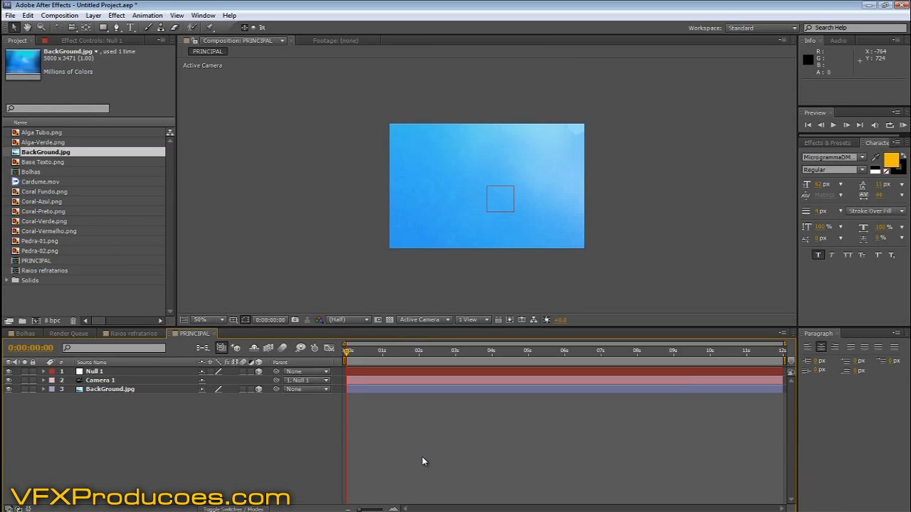
- Examine the camera's position and field of view relative to the background from the Top view
{"action": "left_click", "coordinate": [413, 321]}
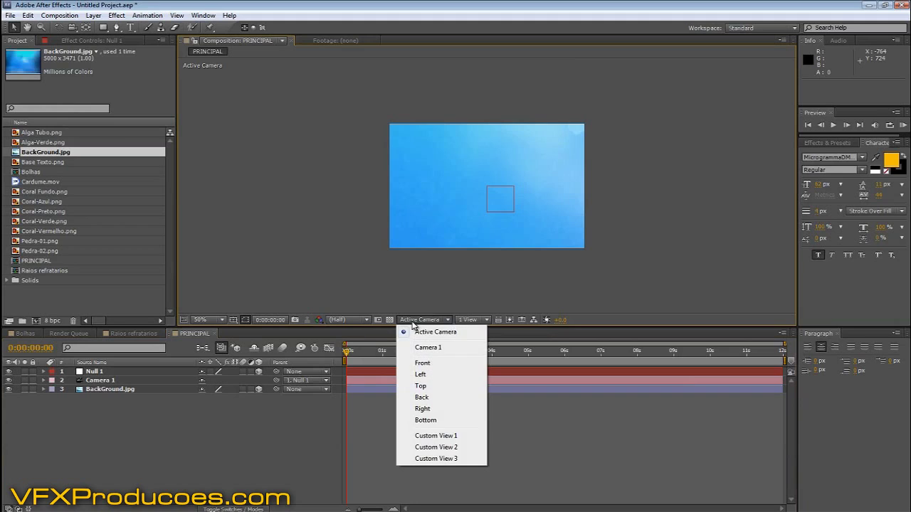
{"action": "left_click", "coordinate": [429, 386]}
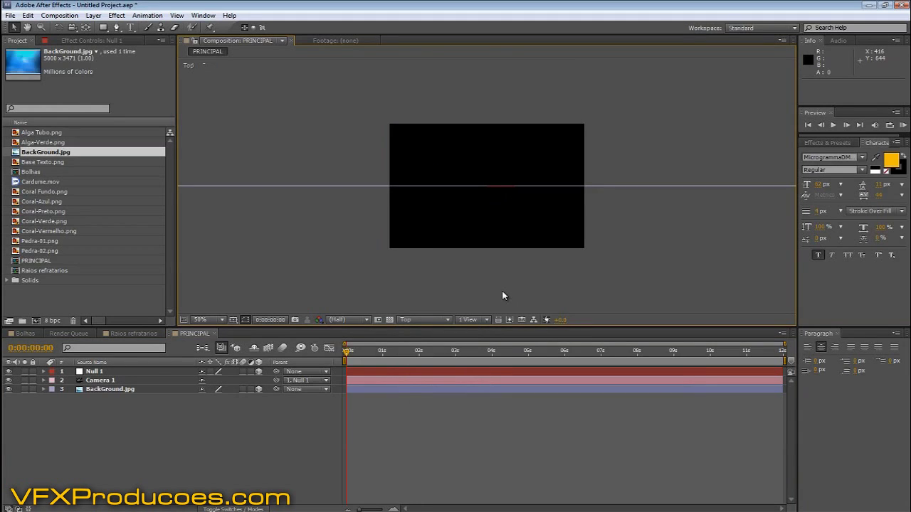
{"action": "key", "text": "comma"}
{"action": "key", "text": "comma"}
{"action": "key", "text": "comma"}
{"action": "key", "text": "comma"}
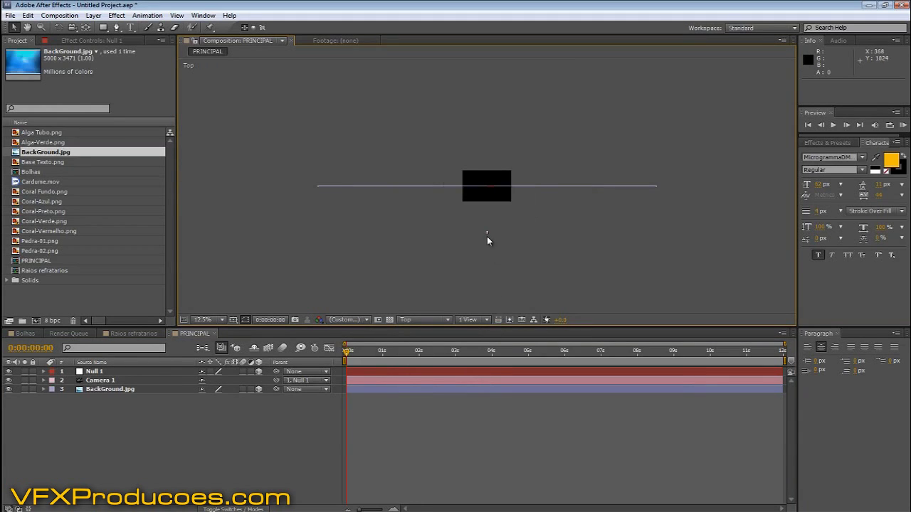
{"action": "left_click", "coordinate": [486, 236]}
{"action": "key", "text": "period"}
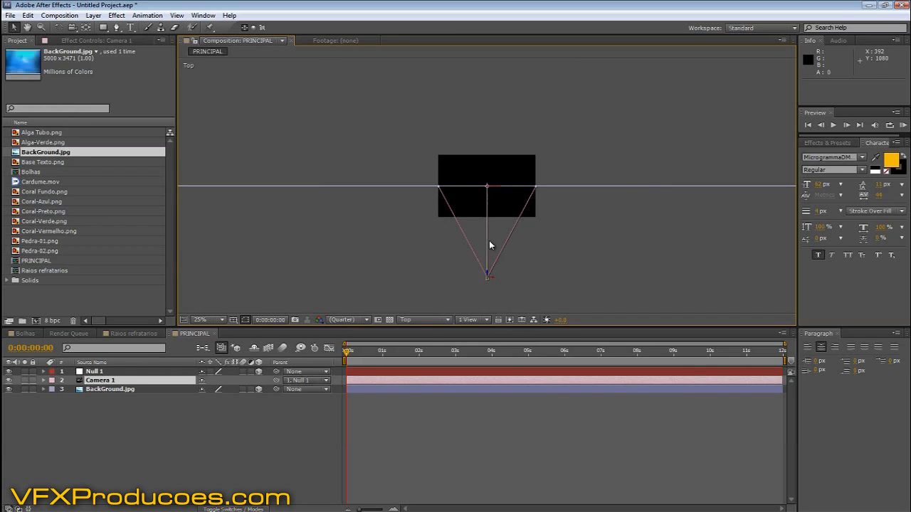
- Reveal the Position of BackGround.jpg and Null 1, and move the null to an X position of about 1270
{"action": "left_click", "coordinate": [380, 390]}
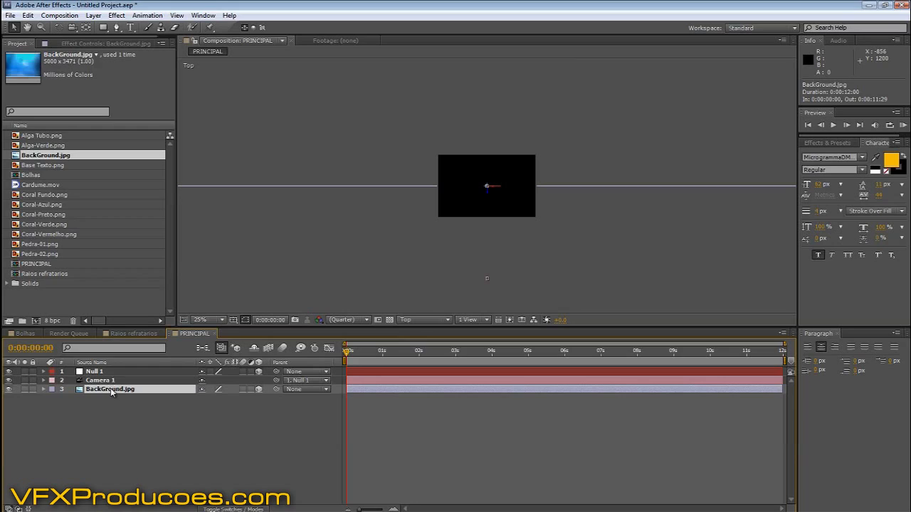
{"action": "key", "text": "p"}
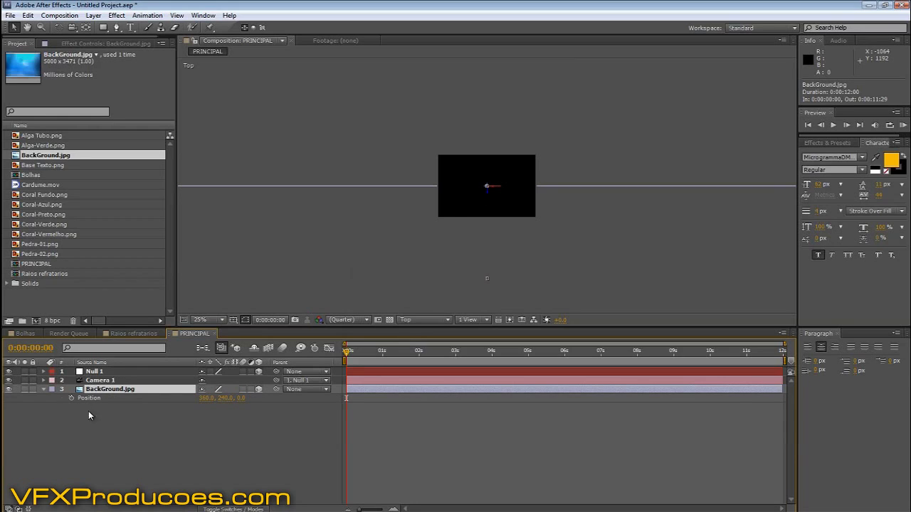
{"action": "left_click", "coordinate": [90, 373]}
{"action": "key", "text": "p"}
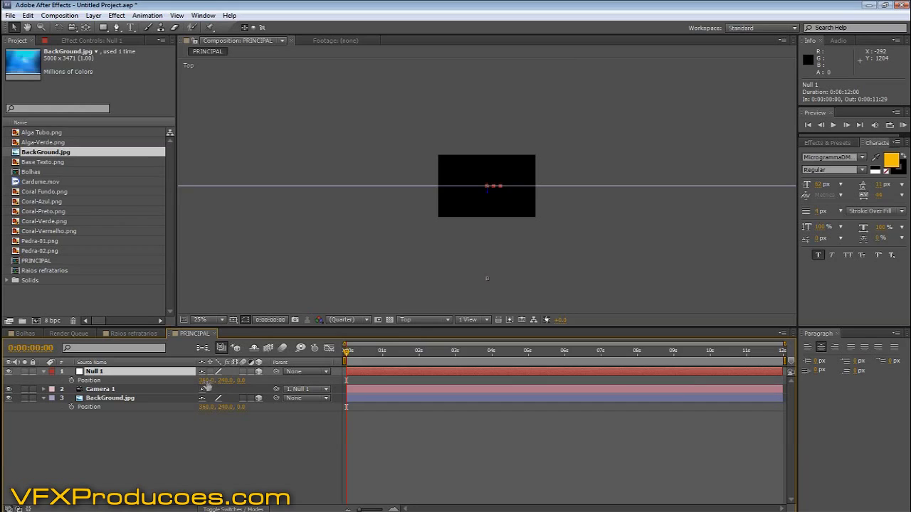
{"action": "left_click_drag", "start_coordinate": [206, 380], "coordinate": [673, 359]}
{"action": "scroll", "coordinate": [585, 307], "scroll_direction": "down", "scroll_amount": 1}
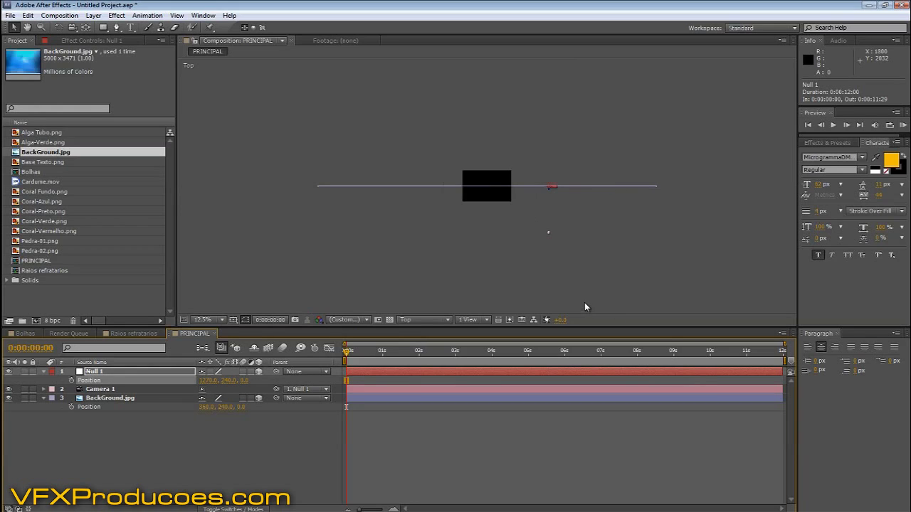
- Return to the Active Camera view and set a Position keyframe for Null 1 at 0:00:11:29
{"action": "left_click", "coordinate": [416, 321]}
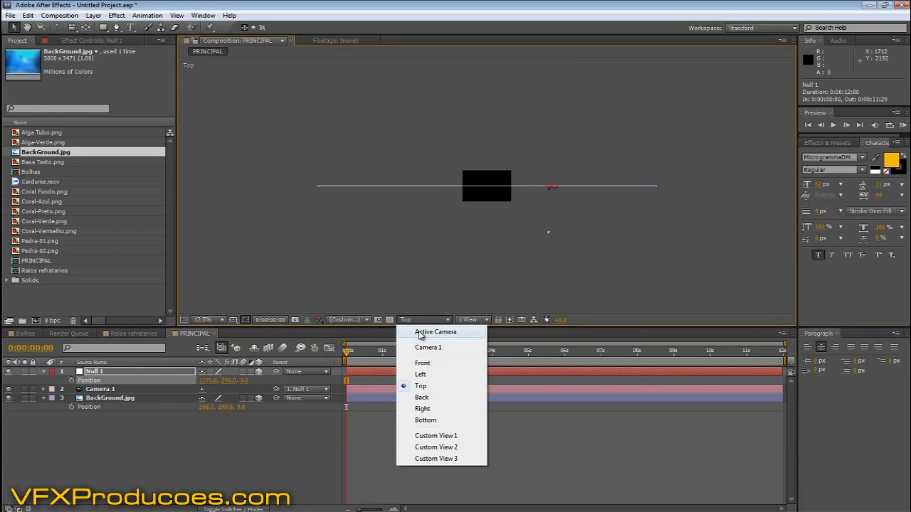
{"action": "left_click", "coordinate": [419, 333]}
{"action": "scroll", "coordinate": [501, 267], "scroll_direction": "up", "scroll_amount": 4}
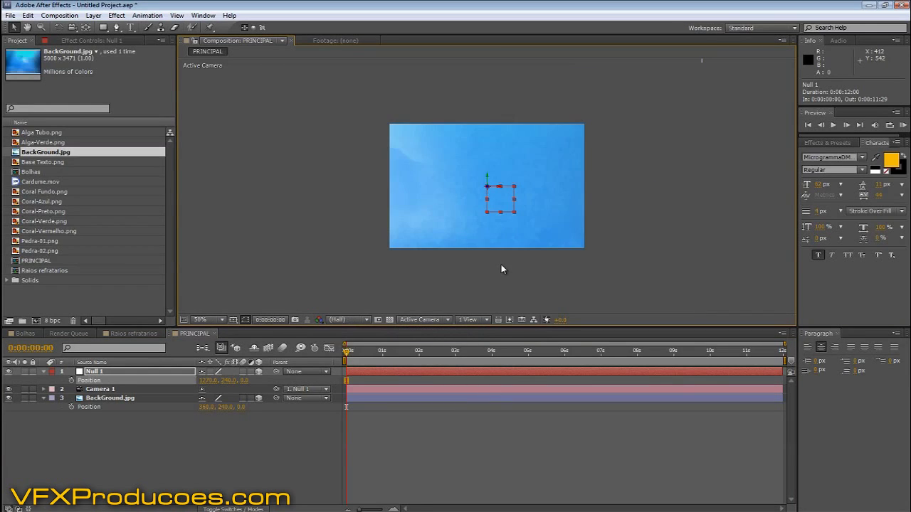
{"action": "left_click_drag", "start_coordinate": [344, 352], "coordinate": [783, 354]}
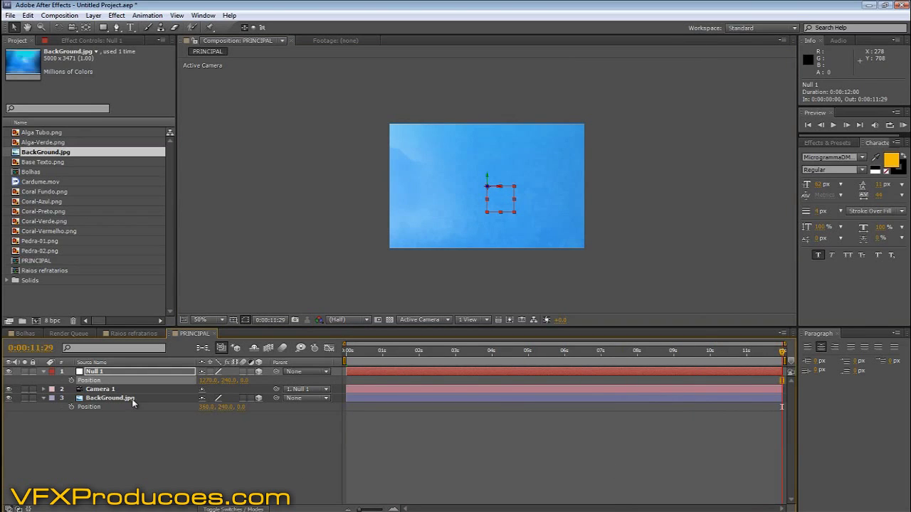
{"action": "left_click", "coordinate": [72, 380]}
- Keyframe Null 1's Position at the first frame to about (218, 240, -3390), and preview the camera move
{"action": "left_click_drag", "start_coordinate": [783, 351], "coordinate": [346, 361]}
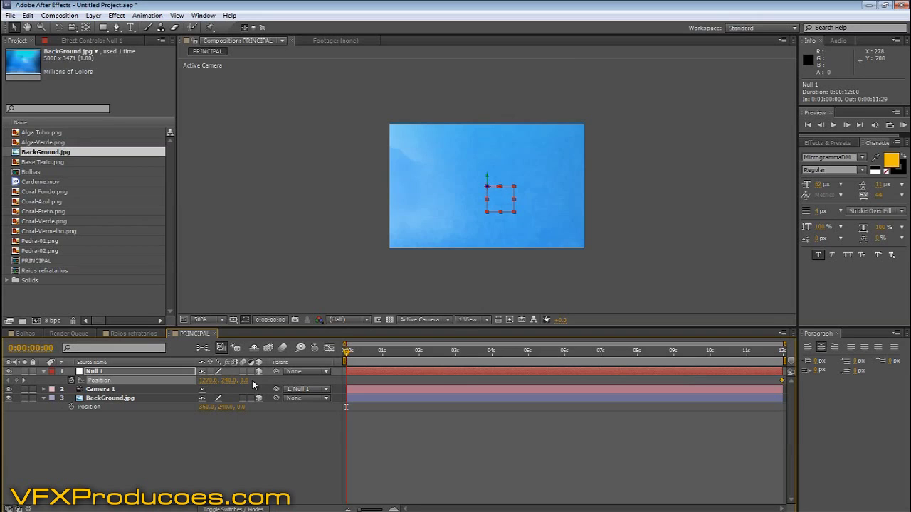
{"action": "left_click_drag", "start_coordinate": [246, 382], "coordinate": [109, 424]}
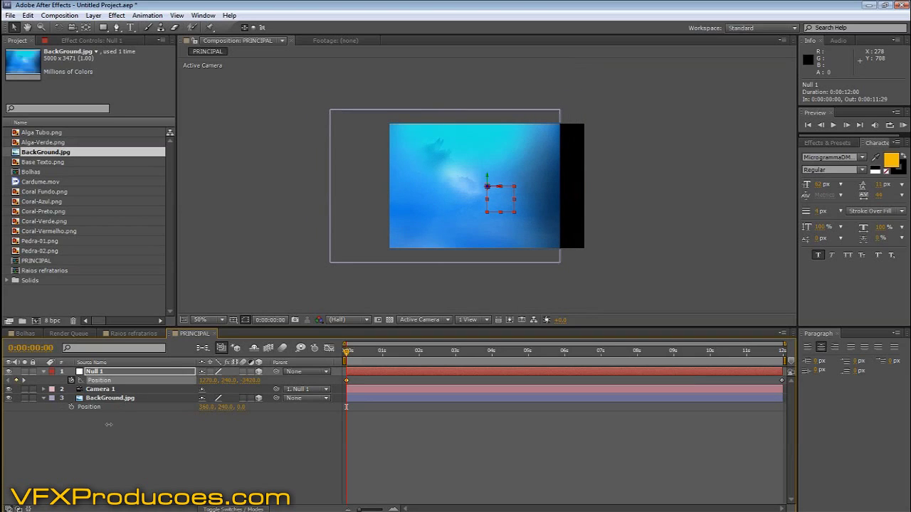
{"action": "left_click_drag", "start_coordinate": [109, 425], "coordinate": [111, 426]}
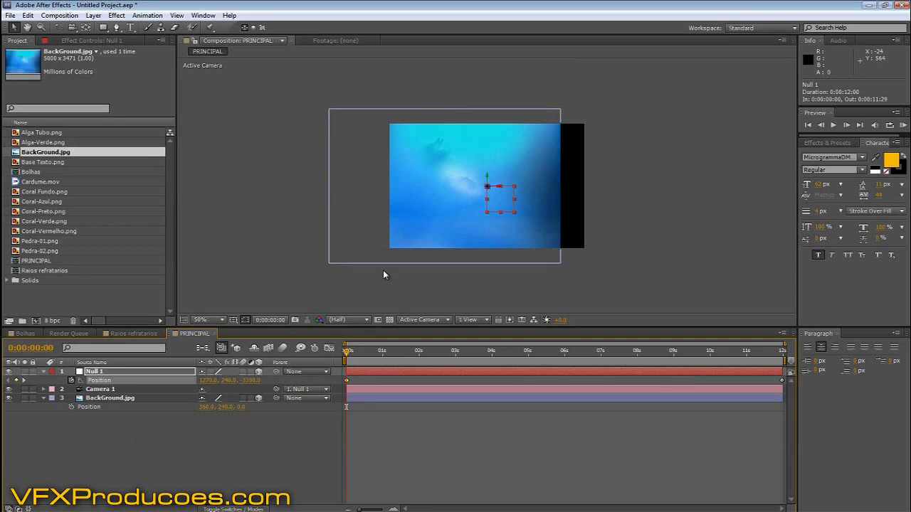
{"action": "mouse_move", "coordinate": [203, 384]}
{"action": "left_mouse_down"}
{"action": "mouse_move", "coordinate": [232, 385]}
{"action": "mouse_move", "coordinate": [207, 384]}
{"action": "left_mouse_up"}
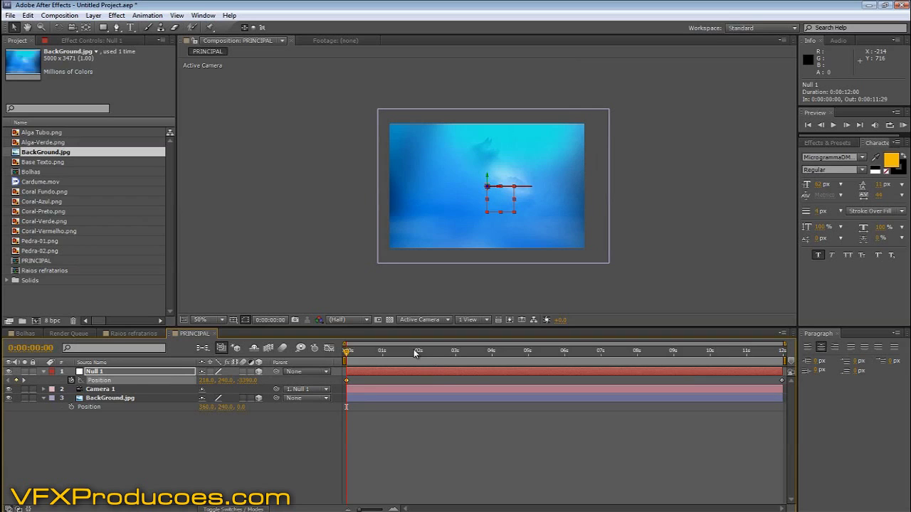
{"action": "left_click_drag", "start_coordinate": [347, 356], "coordinate": [347, 379]}
- Add the Raios refratarios composition as a layer between Camera 1 and BackGround.jpg
{"action": "left_click", "coordinate": [45, 272]}
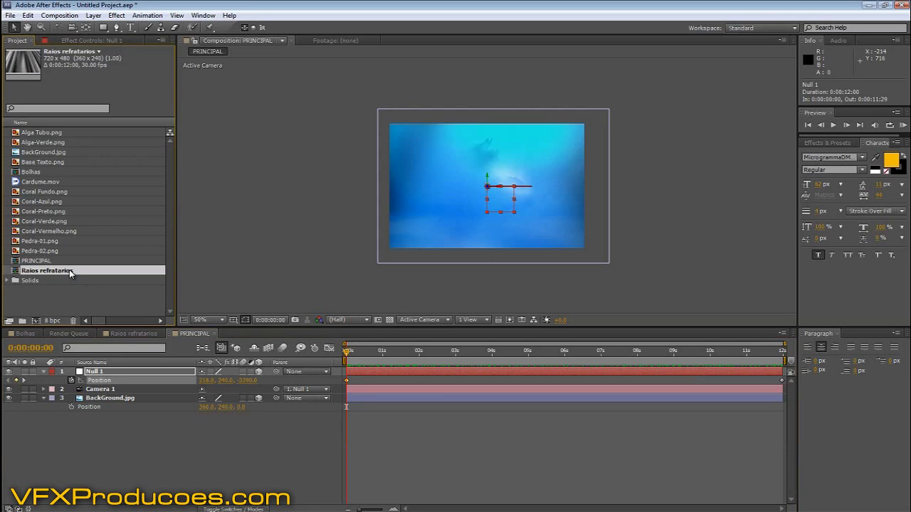
{"action": "left_click_drag", "start_coordinate": [73, 315], "coordinate": [82, 399]}
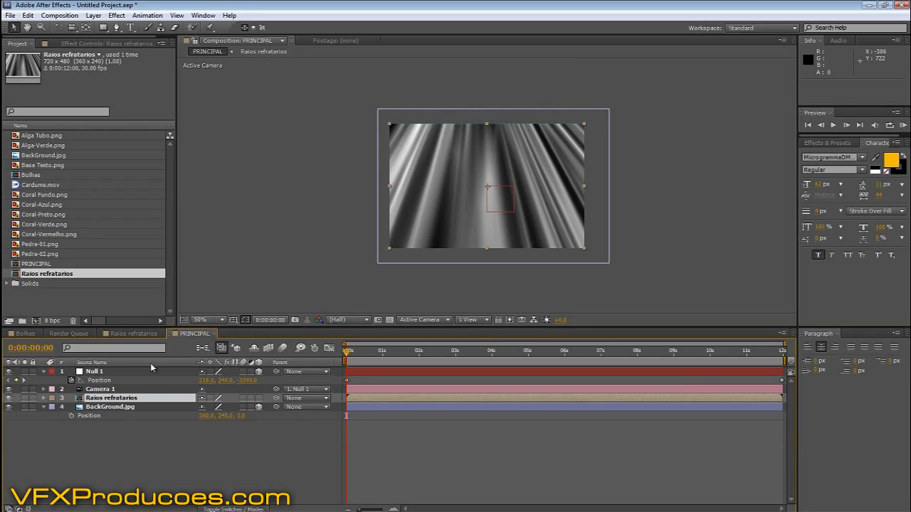
{"action": "left_click", "coordinate": [145, 399]}
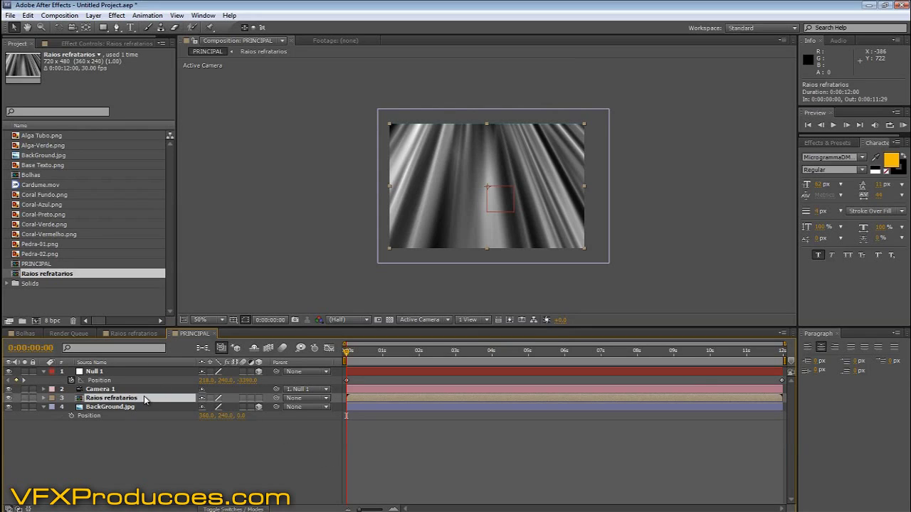
- Set the Raios refratarios layer's blending mode to Overlay and check the light rays over the first second
{"action": "key", "text": "F4"}
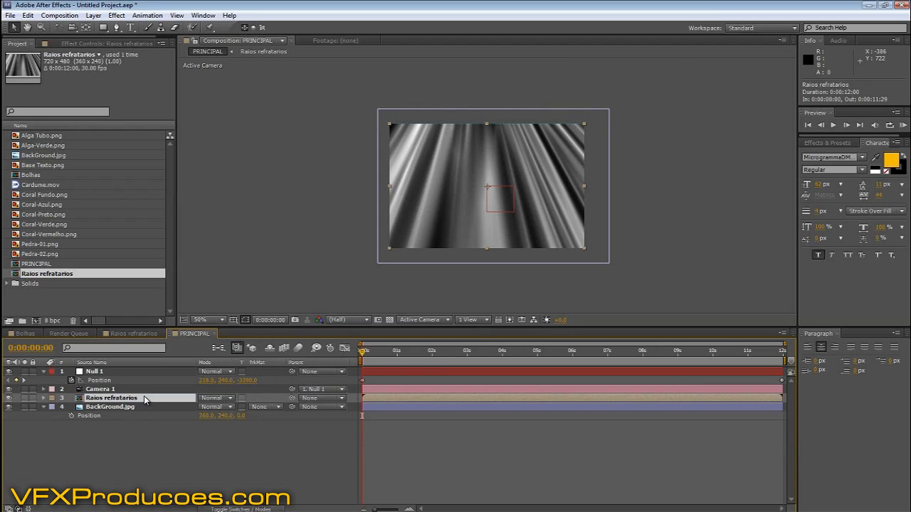
{"action": "left_click", "coordinate": [215, 399]}
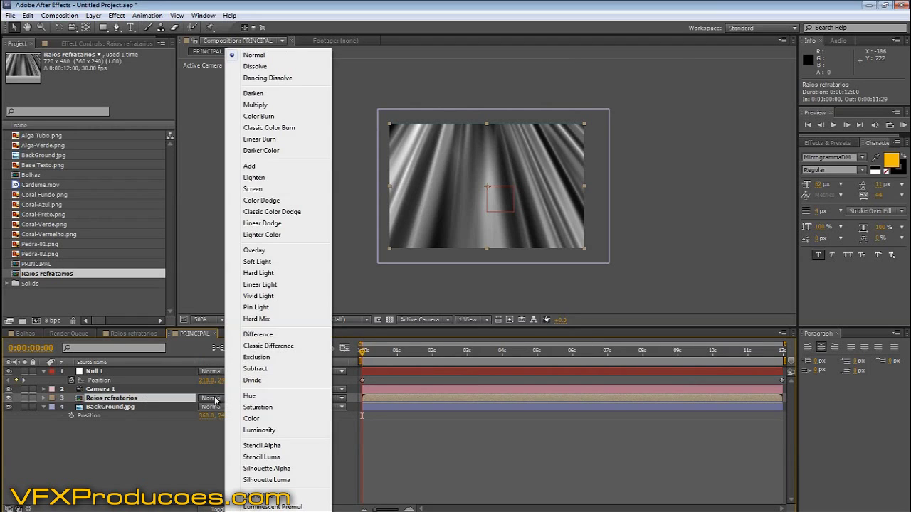
{"action": "left_click", "coordinate": [256, 252]}
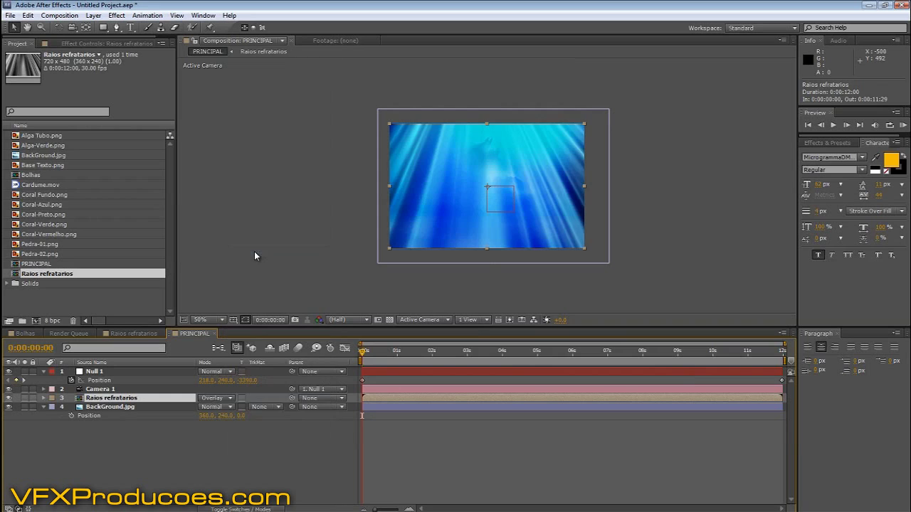
{"action": "left_click_drag", "start_coordinate": [363, 351], "coordinate": [393, 369]}
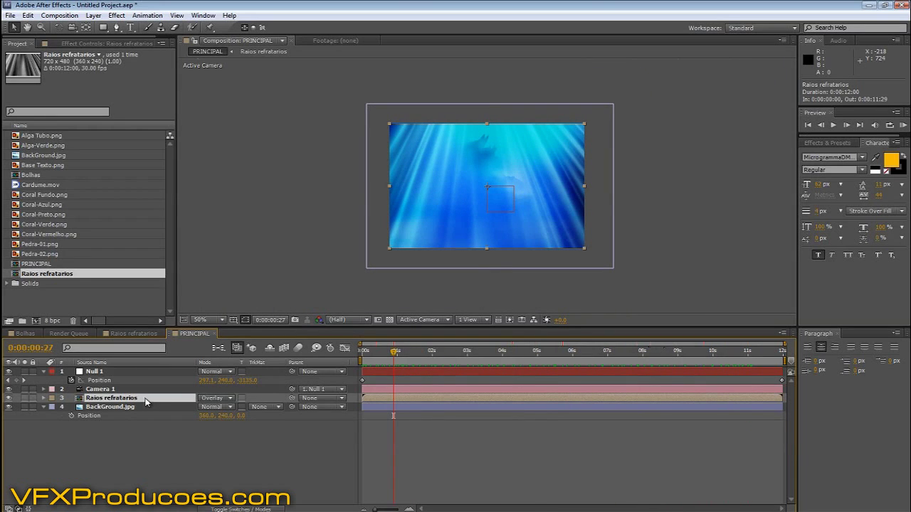
- Set the Raios refratarios layer's Opacity to 30%, preview the composition, and lock and collapse the layer
{"action": "key", "text": "t"}
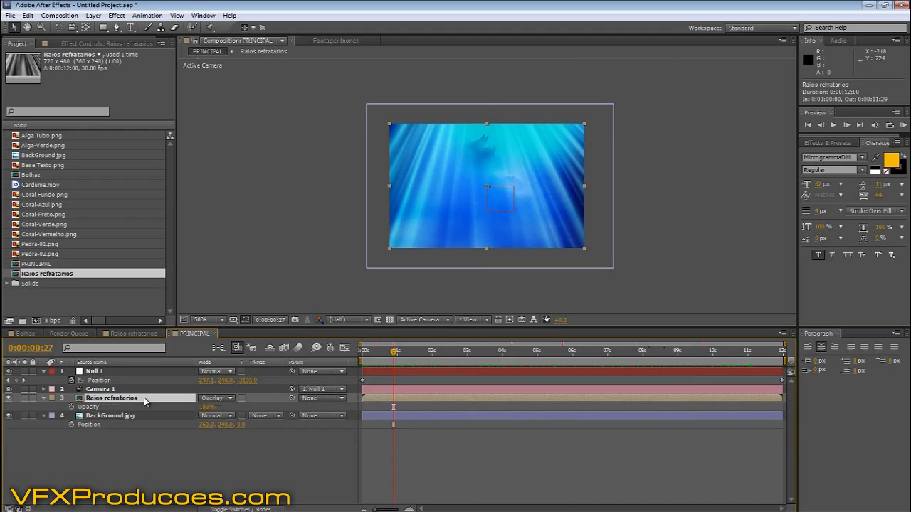
{"action": "left_click", "coordinate": [206, 407]}
{"action": "key", "text": "Return"}
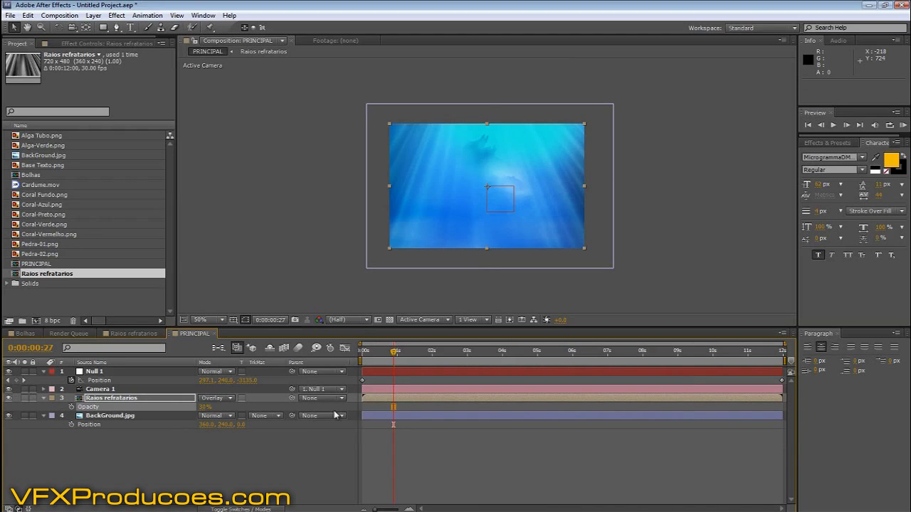
{"action": "key", "text": "KP_0"}
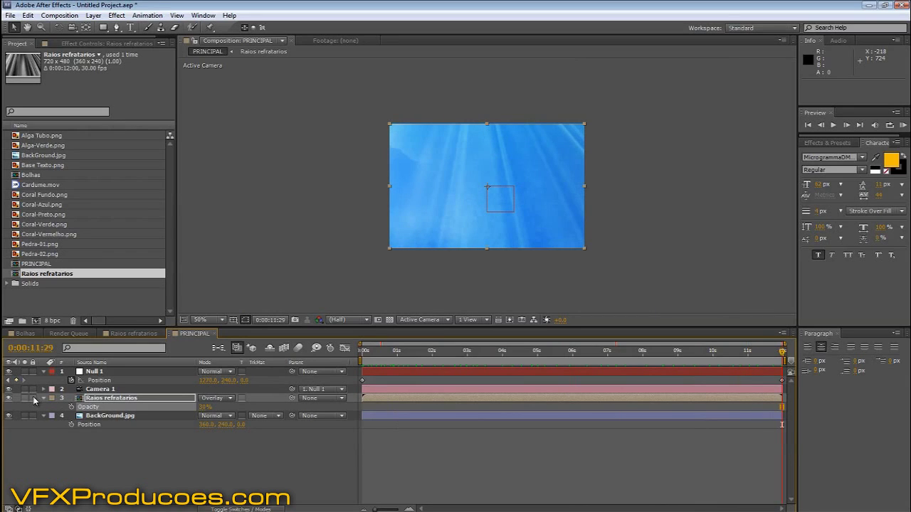
{"action": "left_click", "coordinate": [32, 397]}
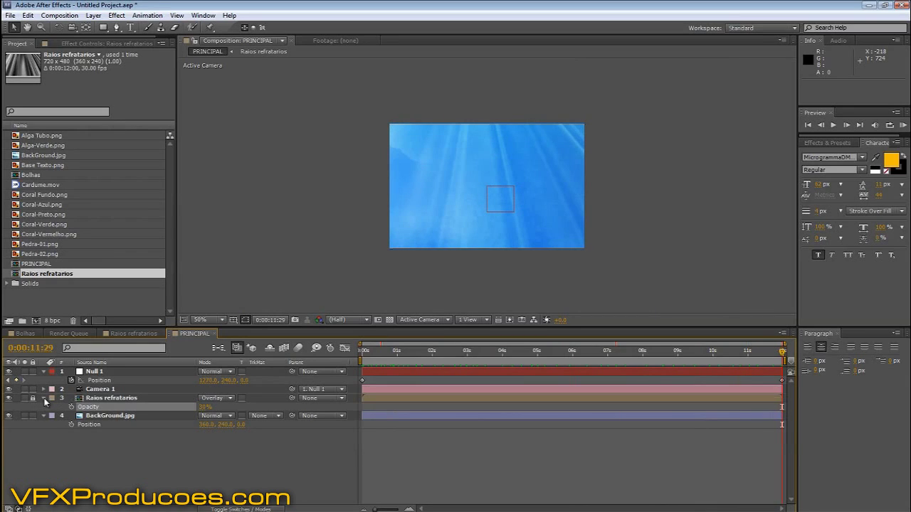
{"action": "left_click", "coordinate": [43, 398]}
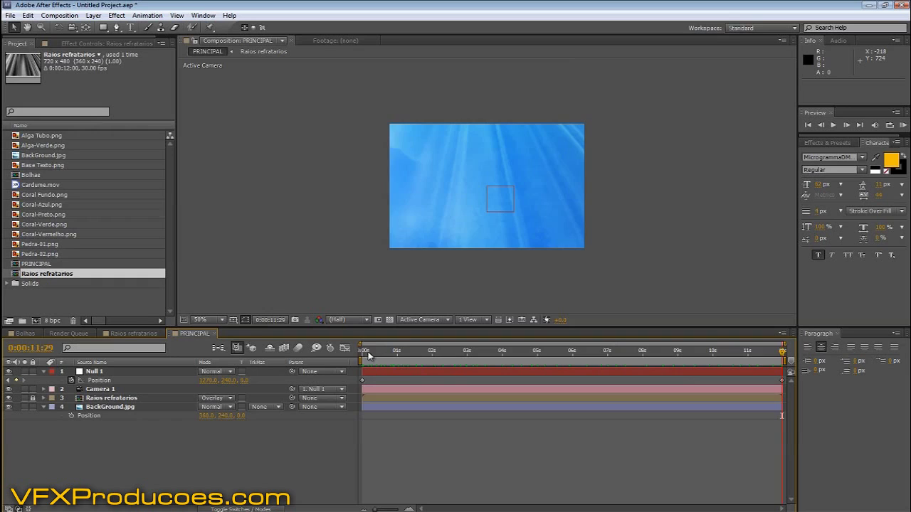
- Show the composition from the Top view at the first frame, with Null 1 selected and its motion path framed
{"action": "left_click", "coordinate": [361, 353]}
{"action": "mouse_move", "coordinate": [360, 352]}
{"action": "left_mouse_down"}
{"action": "mouse_move", "coordinate": [453, 349]}
{"action": "mouse_move", "coordinate": [348, 356]}
{"action": "left_mouse_up"}
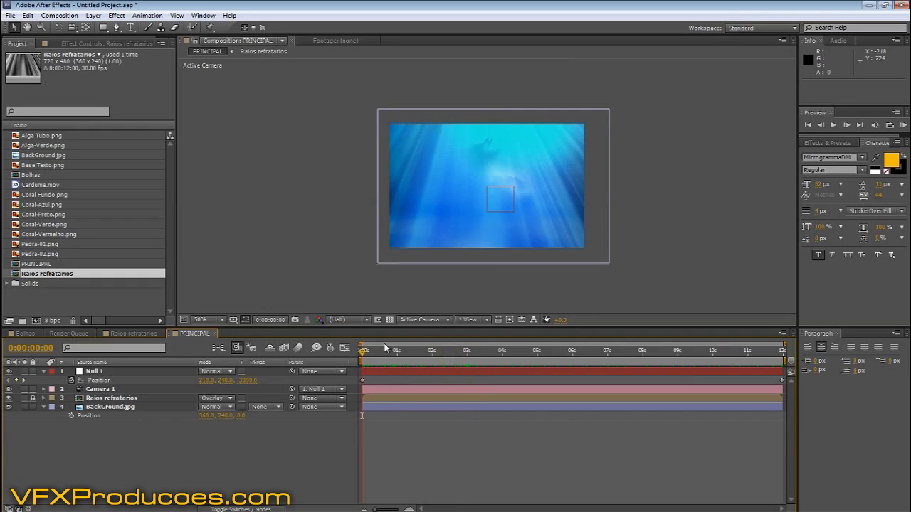
{"action": "left_click", "coordinate": [422, 320]}
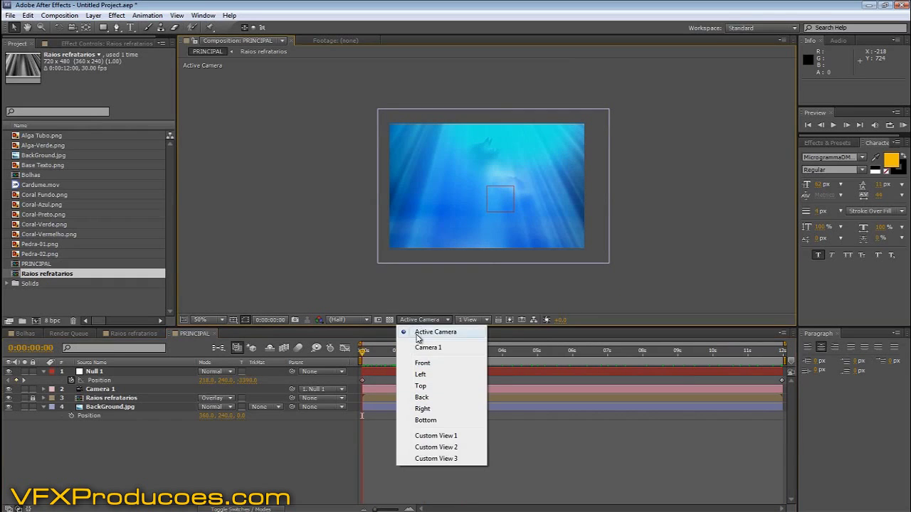
{"action": "left_click", "coordinate": [422, 386]}
{"action": "key", "text": "comma"}
{"action": "key", "text": "comma"}
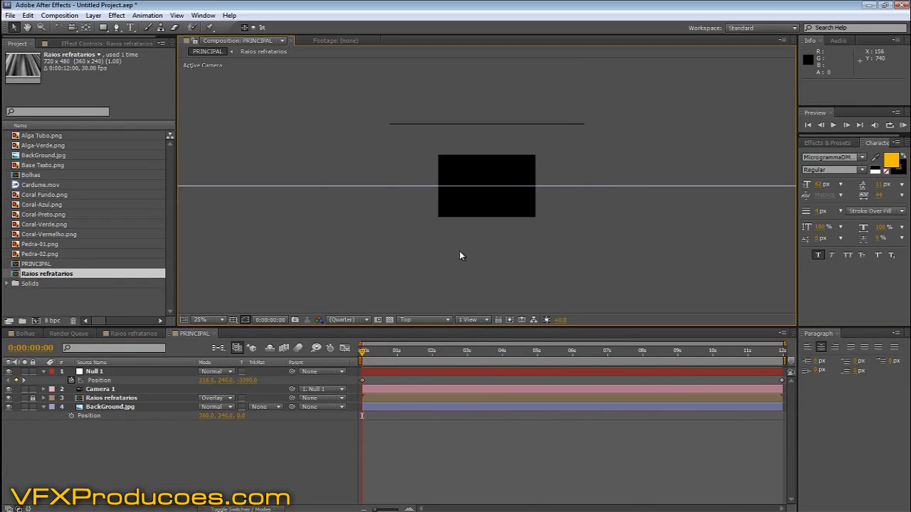
{"action": "key", "text": "comma"}
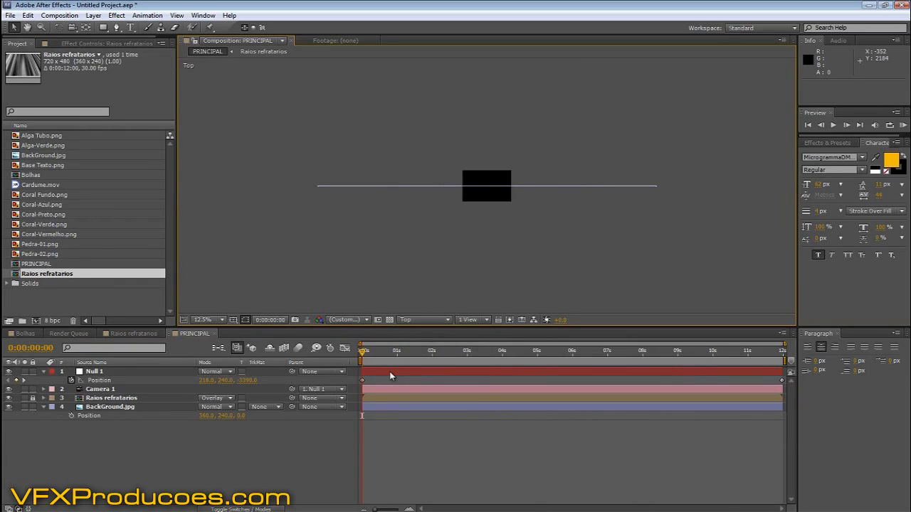
{"action": "left_click", "coordinate": [390, 375]}
{"action": "key", "text": "comma"}
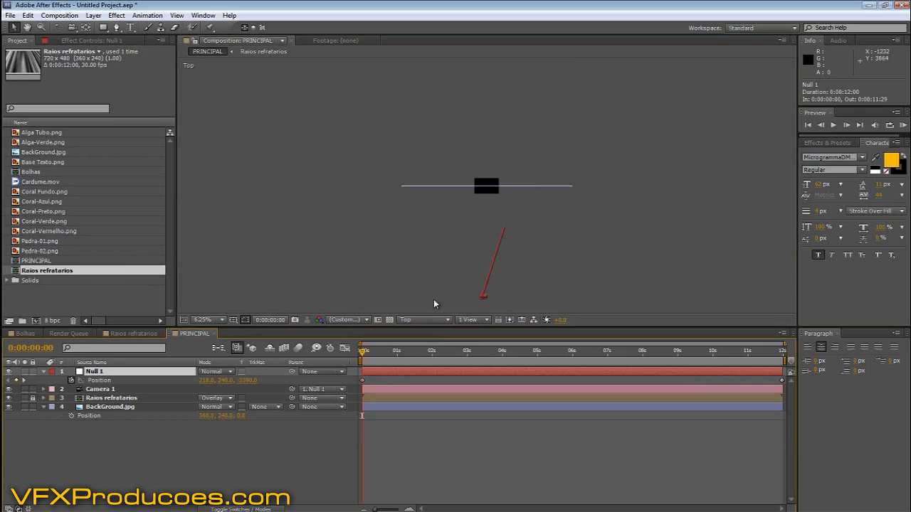
{"action": "left_click_drag", "start_coordinate": [391, 257], "coordinate": [389, 191]}
{"action": "scroll", "coordinate": [390, 194], "scroll_direction": "up", "scroll_amount": 1}
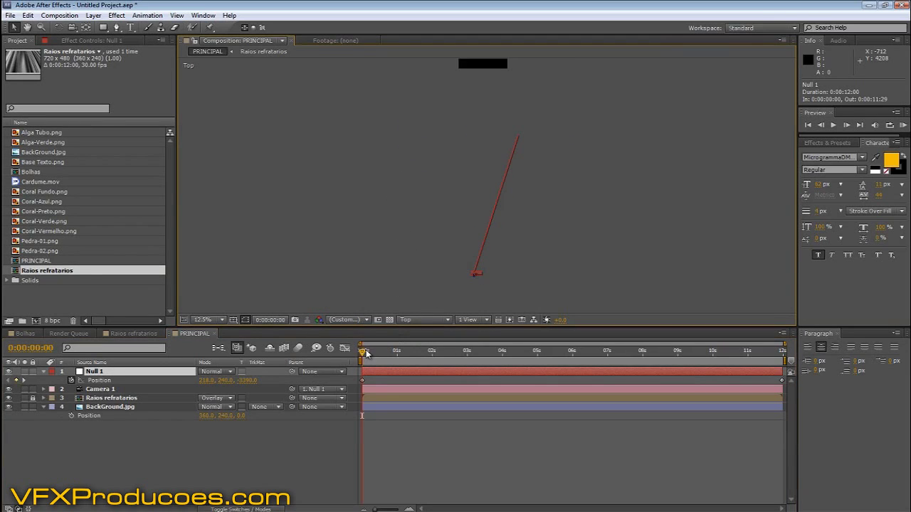
- Add a Position keyframe for Null 1 at 0:00:04:00 with an X value of about 326
{"action": "left_click_drag", "start_coordinate": [363, 355], "coordinate": [516, 351]}
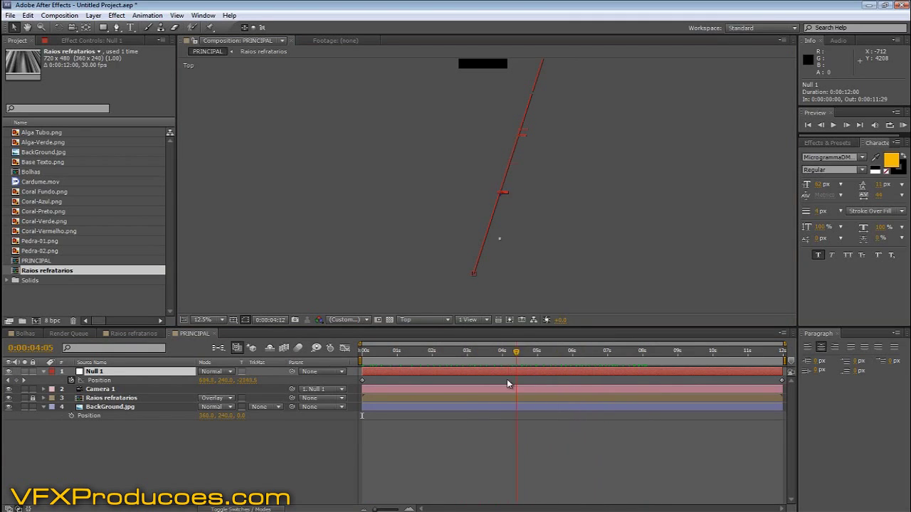
{"action": "left_click_drag", "start_coordinate": [501, 385], "coordinate": [504, 354]}
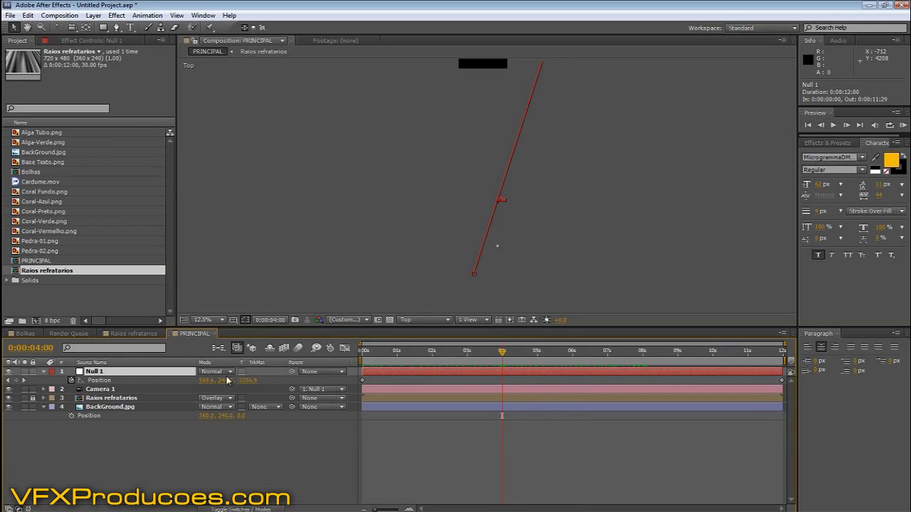
{"action": "left_click_drag", "start_coordinate": [204, 381], "coordinate": [89, 398]}
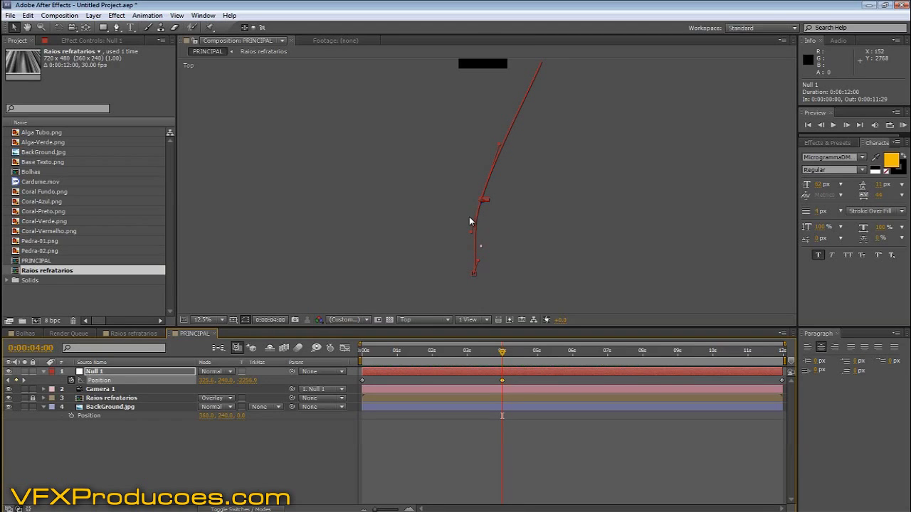
- Keyframe Null 1's Position at 0:00:08:00 with X about 1124, and reshape the curve handle at the motion path's end
{"action": "left_click_drag", "start_coordinate": [503, 356], "coordinate": [642, 352]}
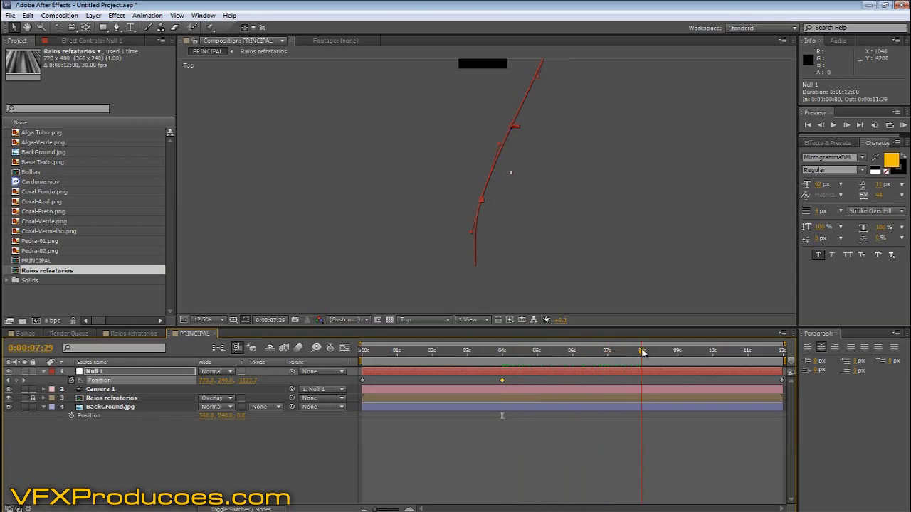
{"action": "left_click_drag", "start_coordinate": [213, 377], "coordinate": [405, 377]}
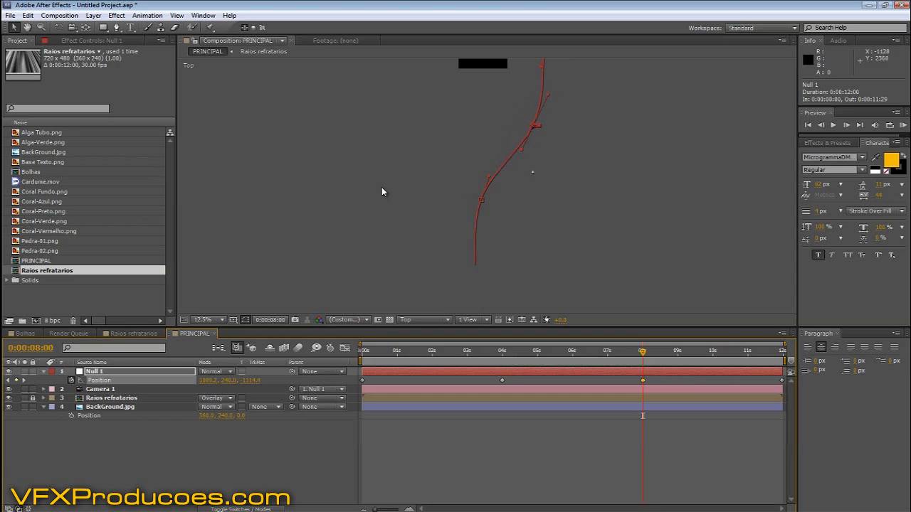
{"action": "left_click_drag", "start_coordinate": [375, 189], "coordinate": [377, 211]}
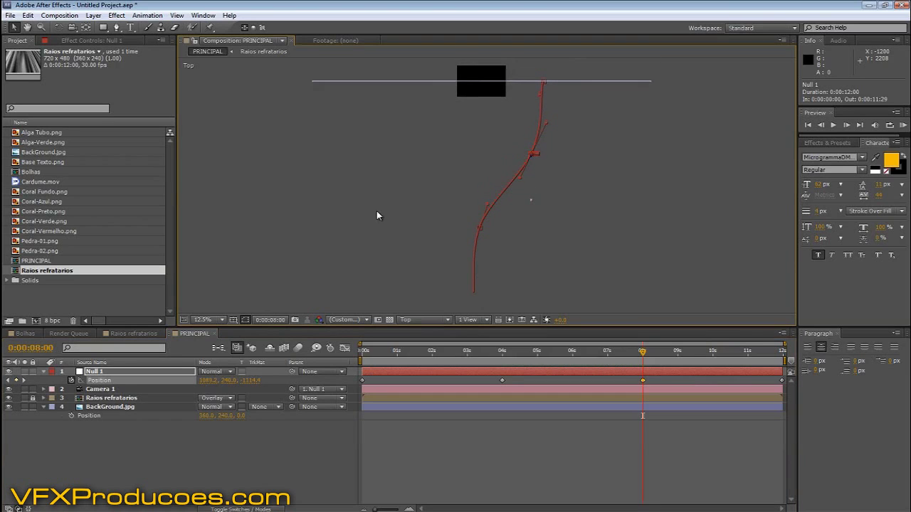
{"action": "left_click_drag", "start_coordinate": [208, 384], "coordinate": [222, 384]}
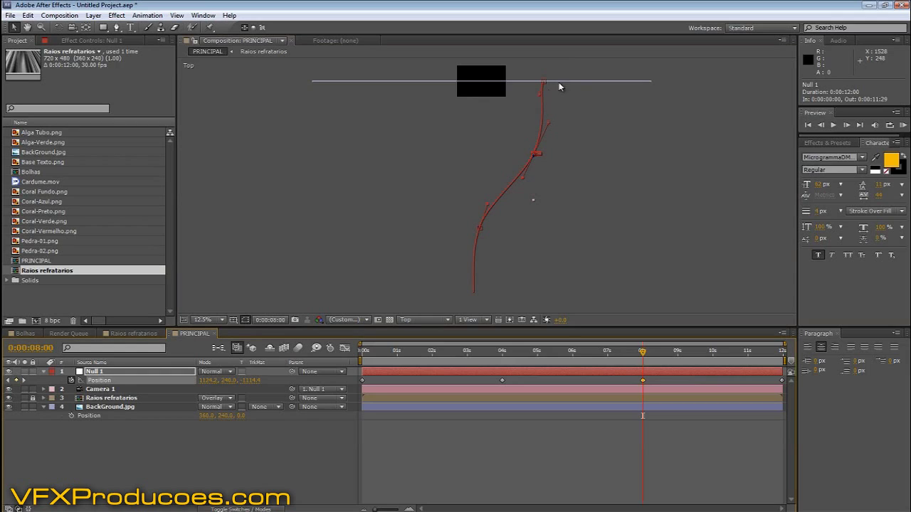
{"action": "left_click_drag", "start_coordinate": [541, 97], "coordinate": [543, 106]}
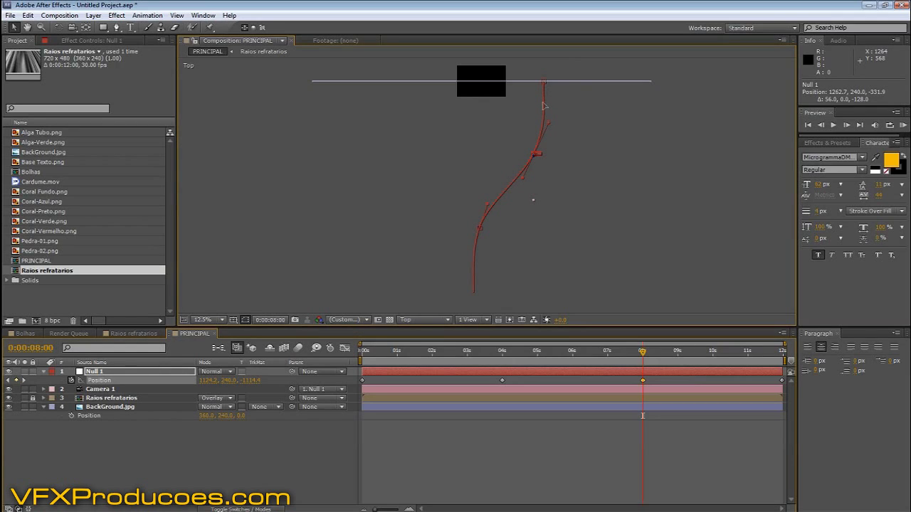
- Check the null's curved path, return to the Active Camera view at 100% magnification, and preview the camera move
{"action": "left_click_drag", "start_coordinate": [649, 356], "coordinate": [428, 418]}
{"action": "left_click", "coordinate": [416, 319]}
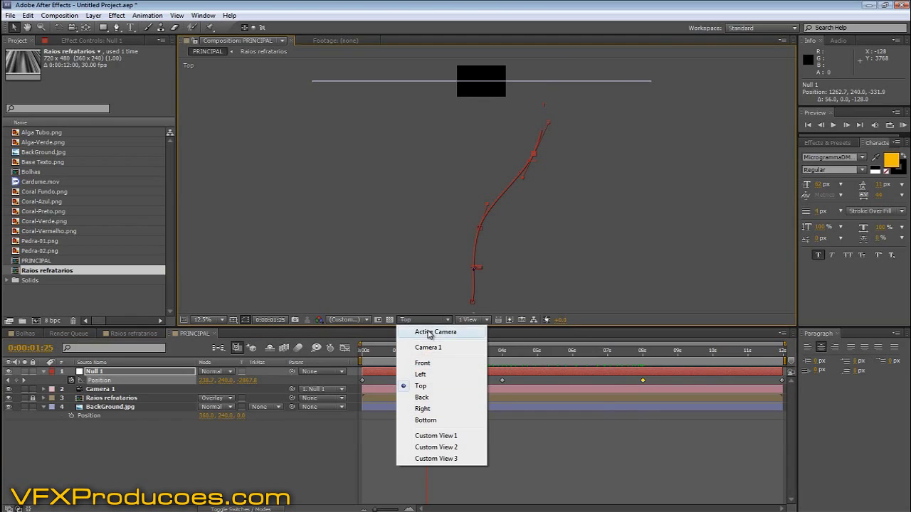
{"action": "left_click", "coordinate": [431, 335]}
{"action": "left_click", "coordinate": [369, 353]}
{"action": "key", "text": "space"}
{"action": "left_click_drag", "start_coordinate": [431, 171], "coordinate": [439, 290]}
{"action": "scroll", "coordinate": [432, 250], "scroll_direction": "up", "scroll_amount": 3}
{"action": "key", "text": "period"}
{"action": "mouse_move", "coordinate": [200, 218]}
{"action": "left_mouse_down"}
{"action": "mouse_move", "coordinate": [203, 240]}
{"action": "mouse_move", "coordinate": [207, 233]}
{"action": "left_mouse_up"}
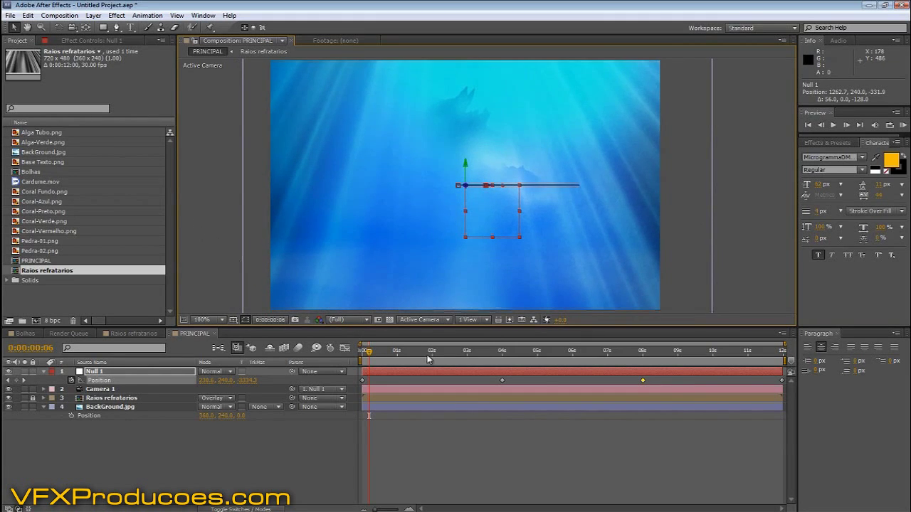
{"action": "left_click_drag", "start_coordinate": [369, 353], "coordinate": [354, 368]}
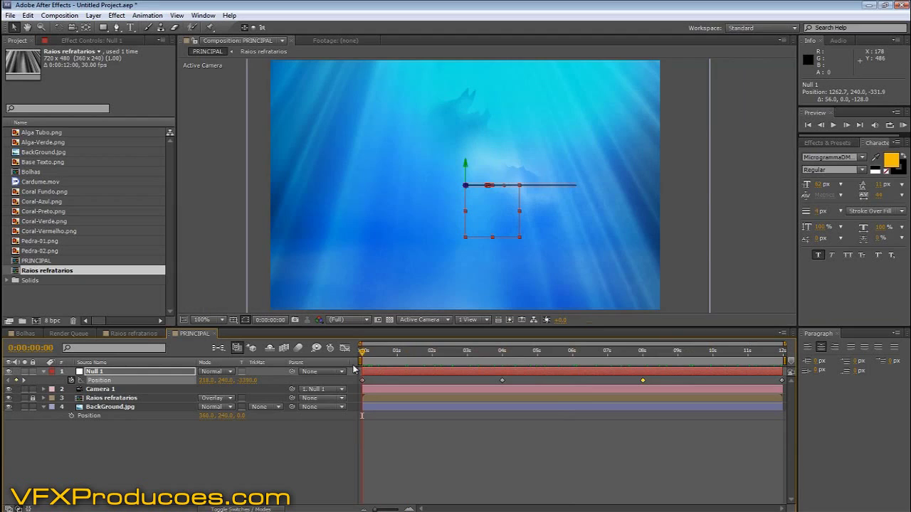